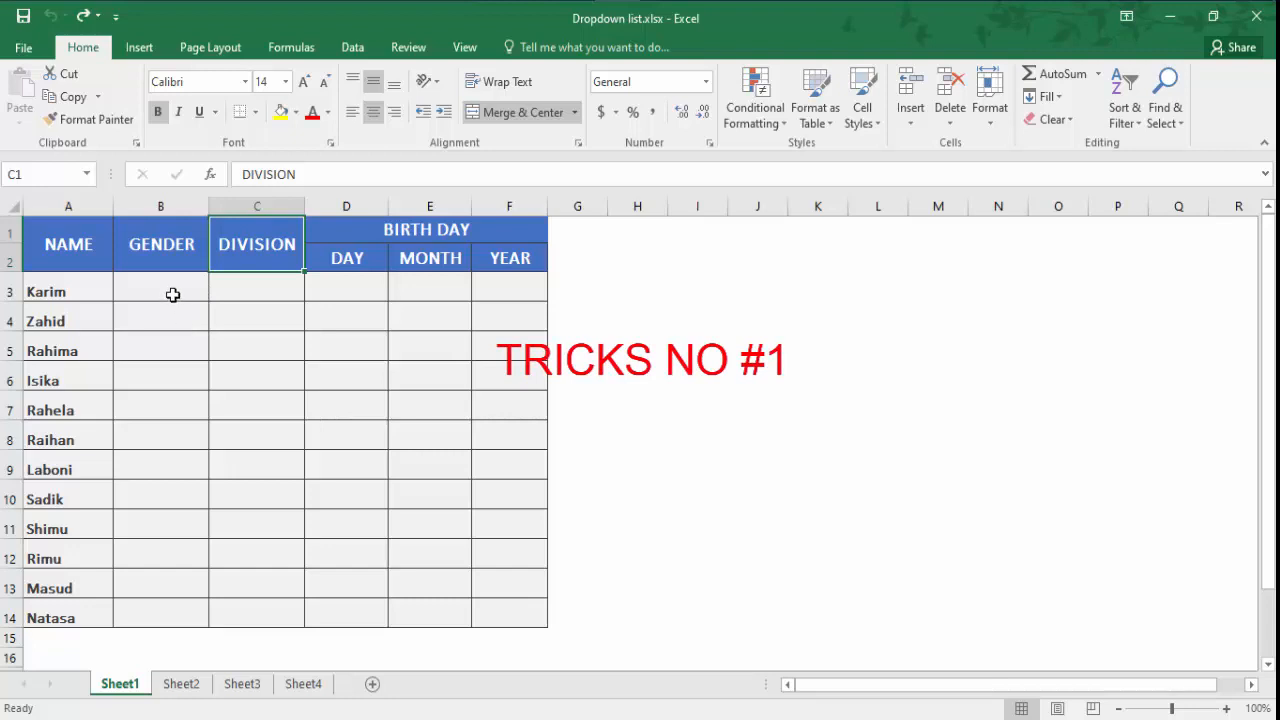
Add a List data validation to cell B3 under GENDER with the source entries Male,Fimale
{"action": "left_click", "coordinate": [171, 292]}
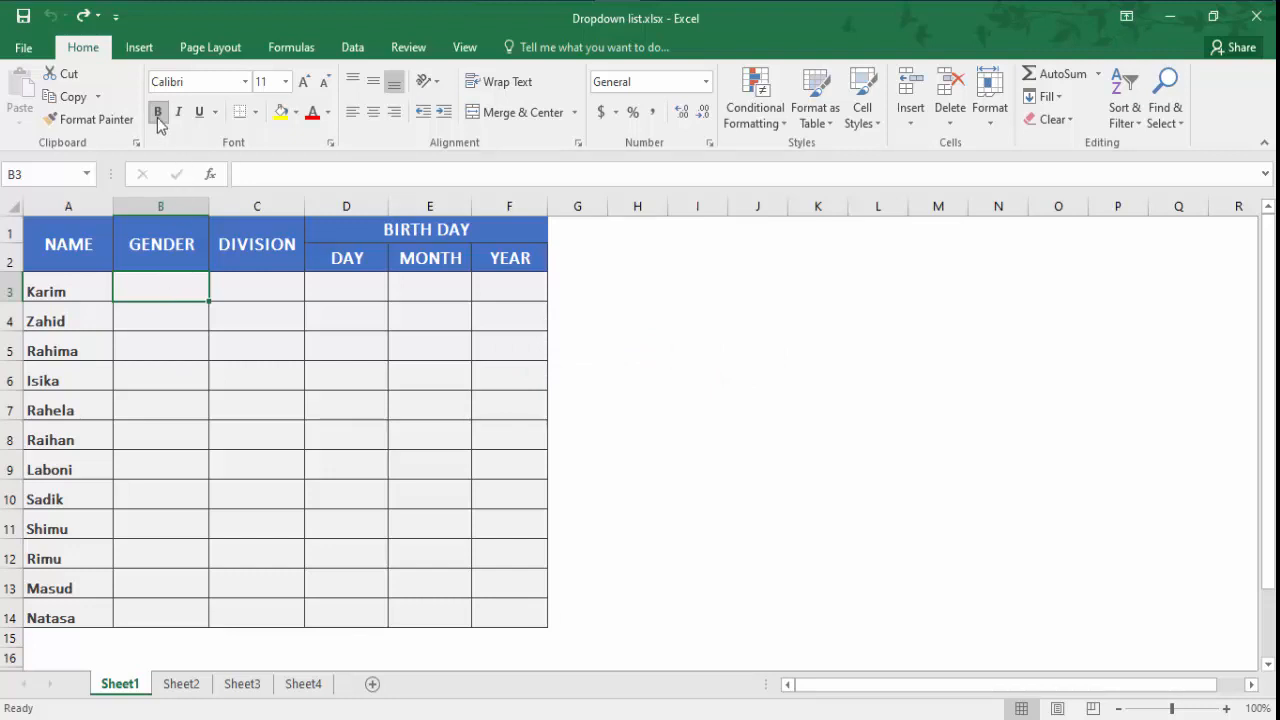
{"action": "left_click", "coordinate": [352, 50]}
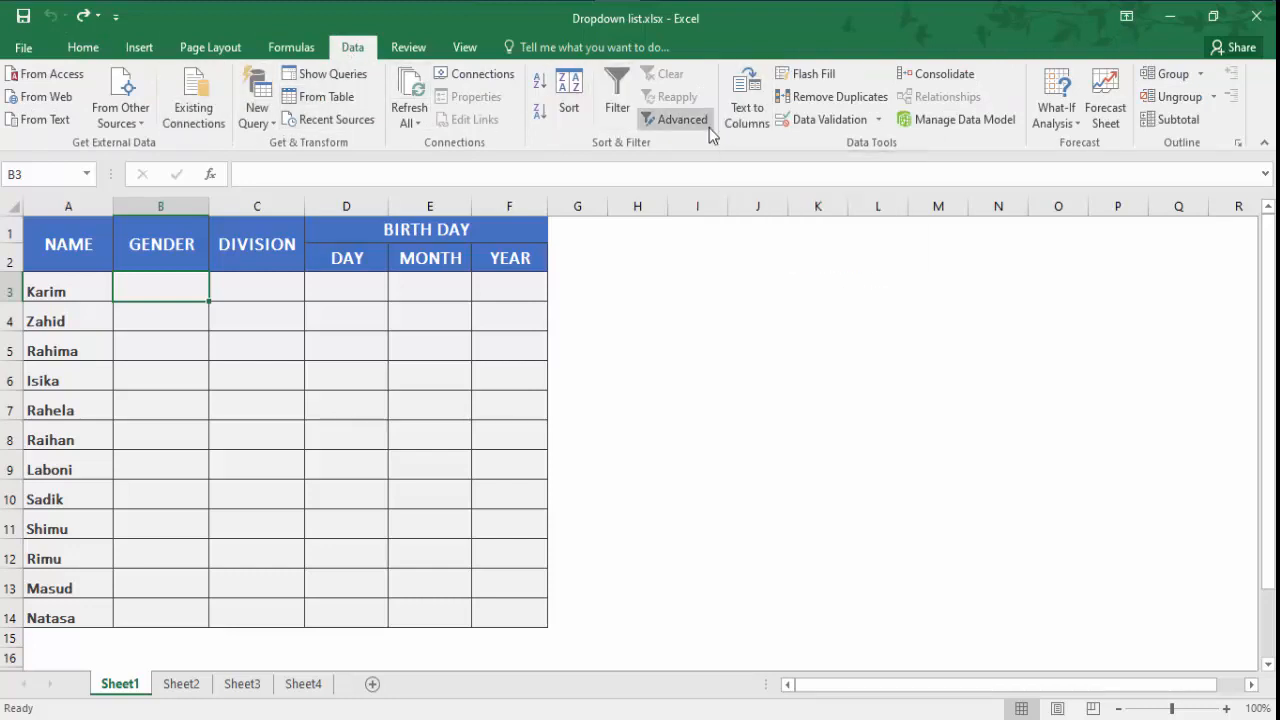
{"action": "left_click", "coordinate": [878, 121]}
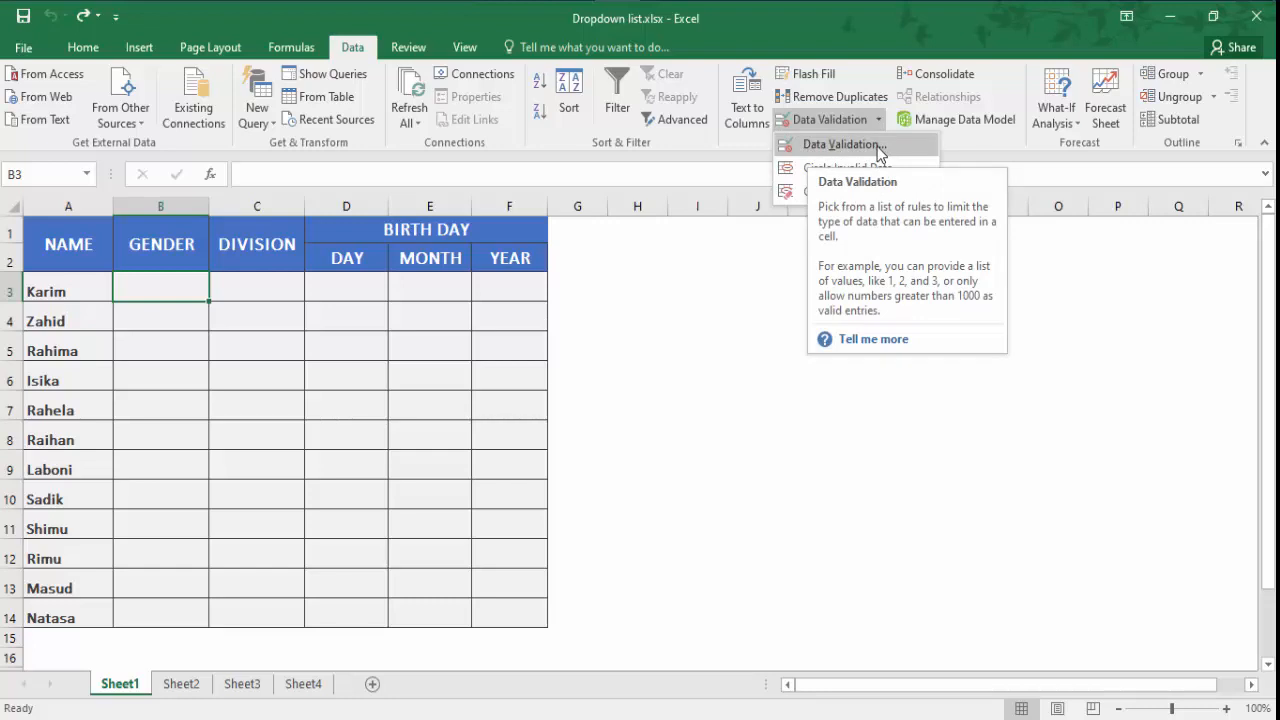
{"action": "left_click", "coordinate": [879, 148]}
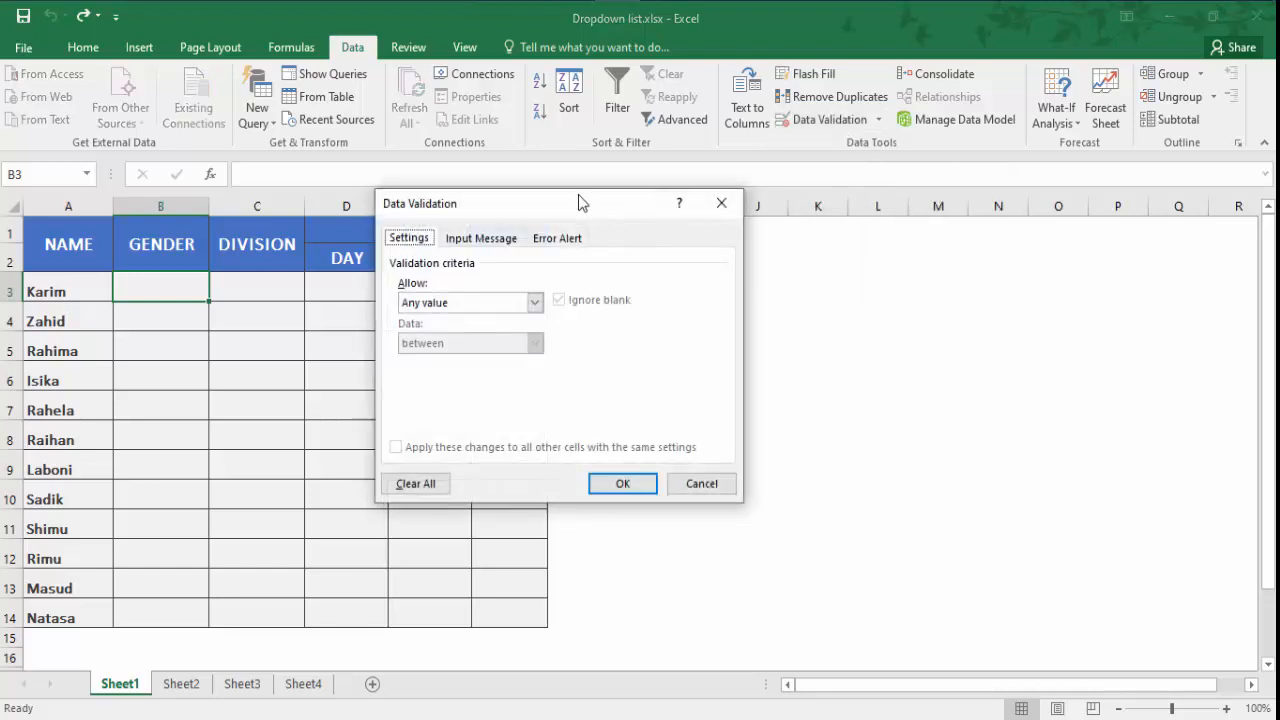
{"action": "left_click_drag", "start_coordinate": [582, 203], "coordinate": [647, 206]}
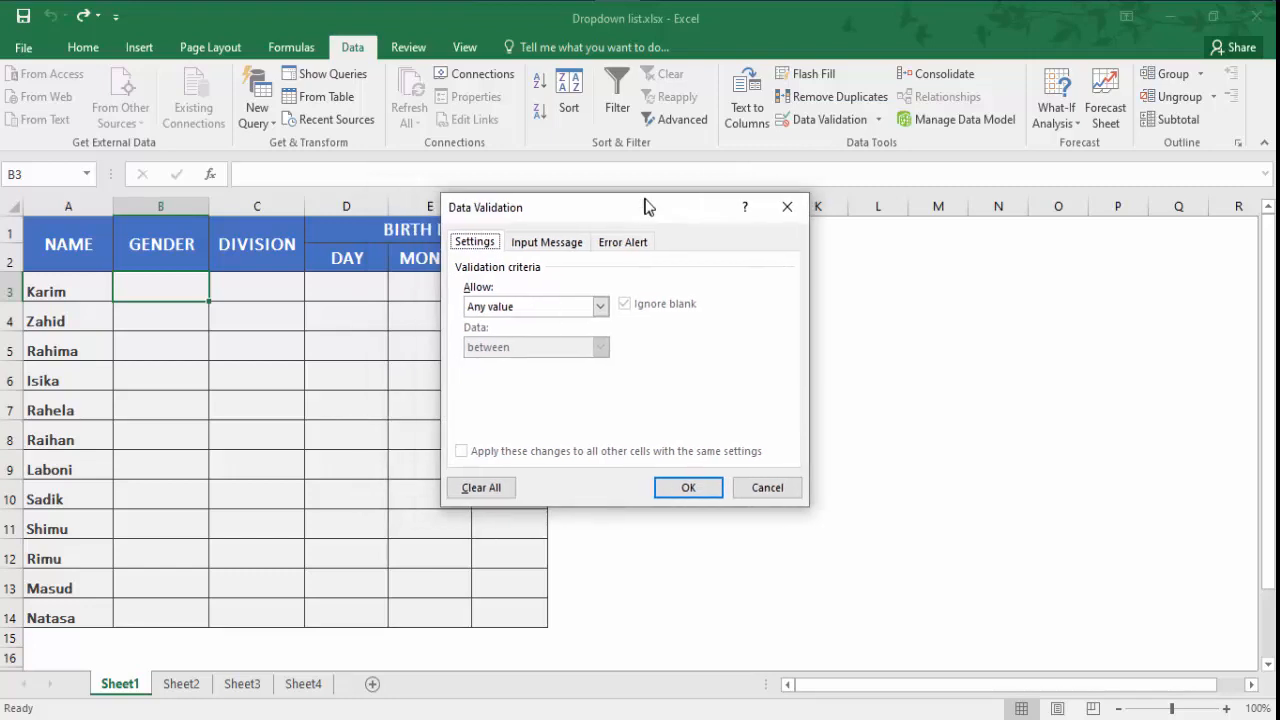
{"action": "left_click", "coordinate": [601, 309]}
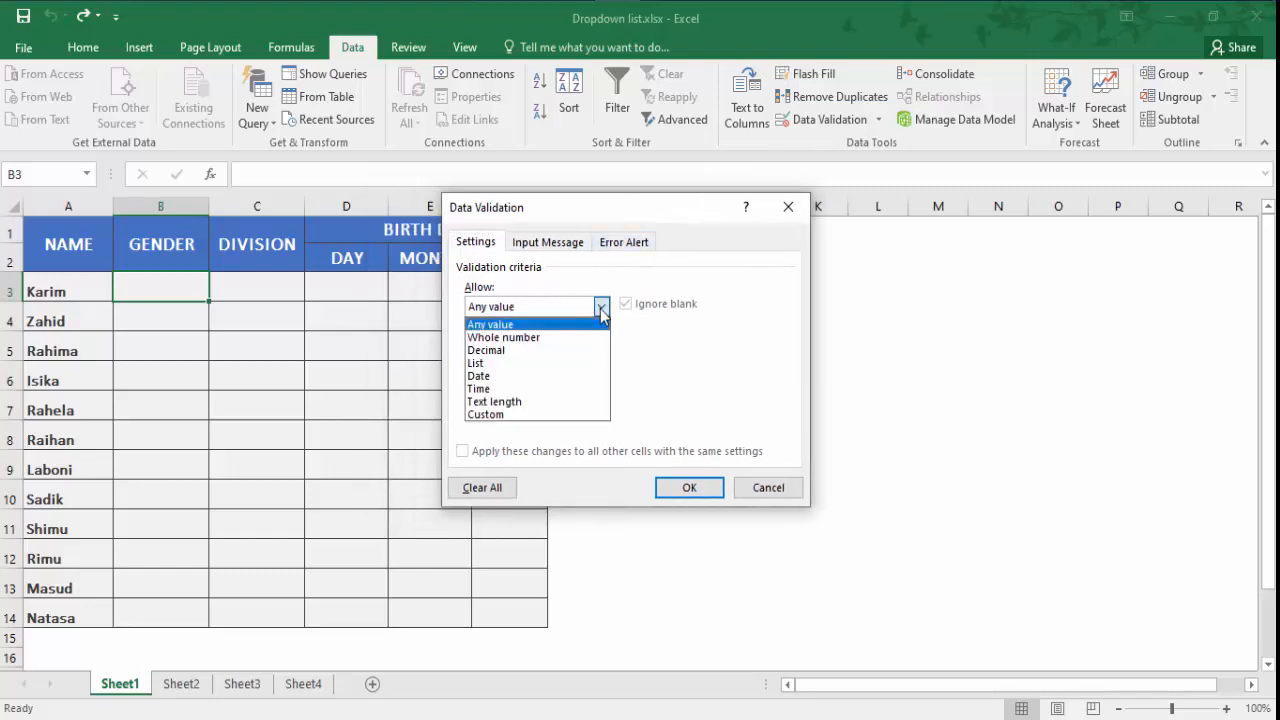
{"action": "left_click", "coordinate": [541, 364]}
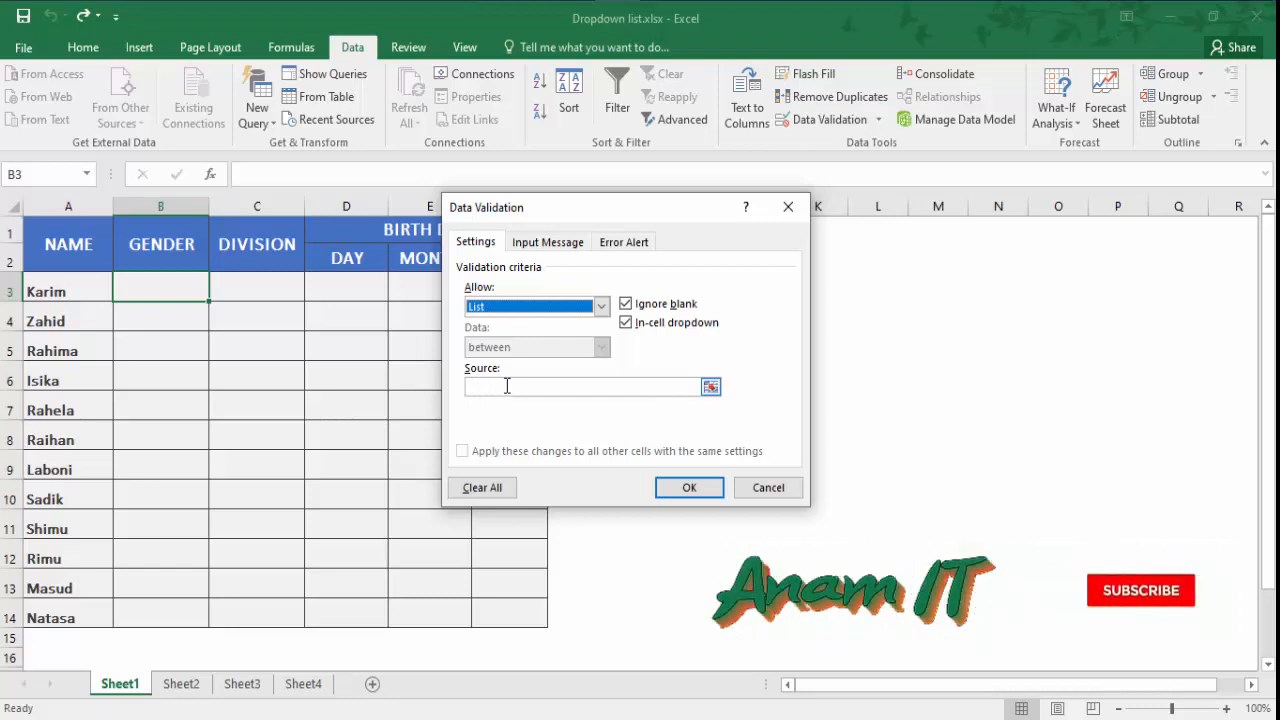
{"action": "left_click", "coordinate": [507, 386]}
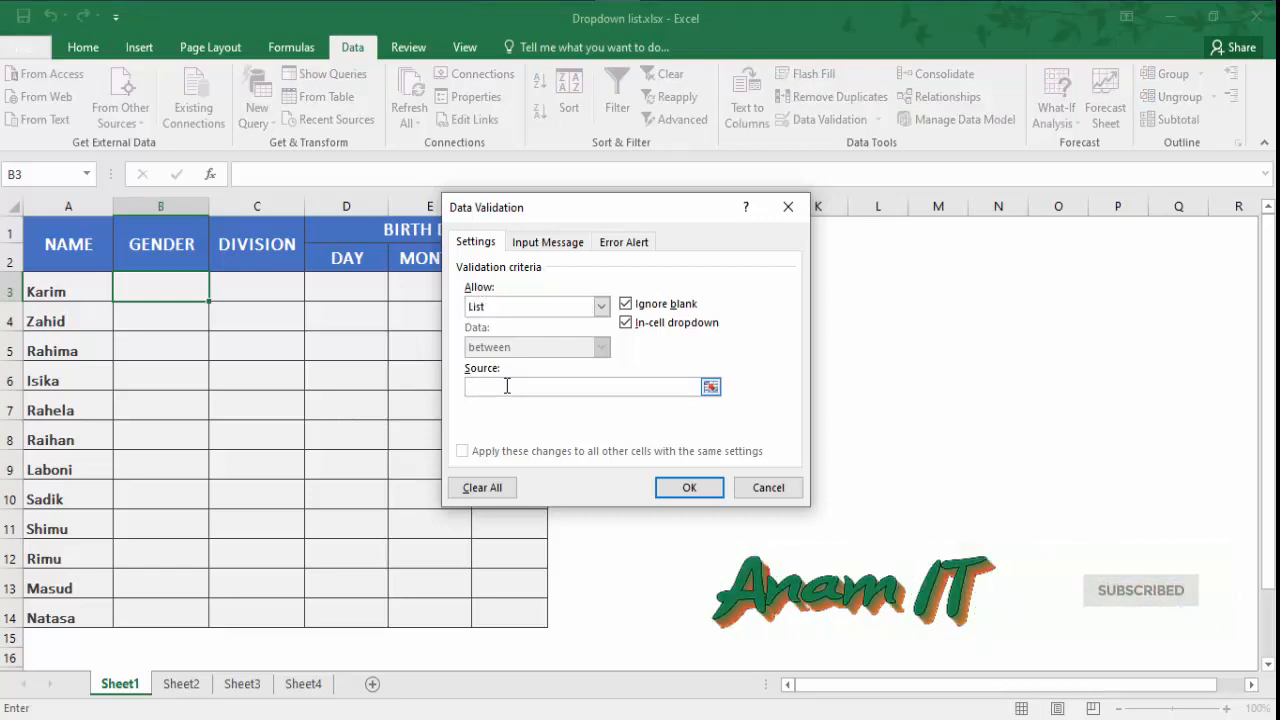
{"action": "type", "text": "Male,Fimale"}
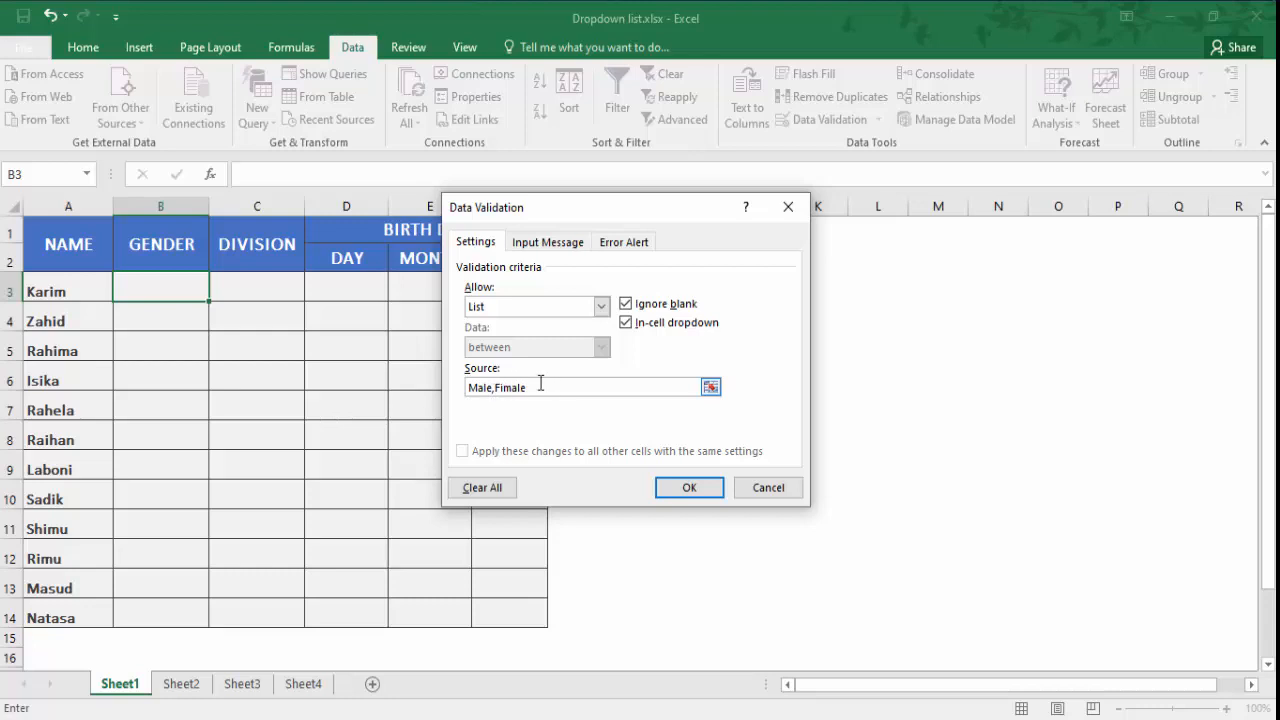
{"action": "left_click", "coordinate": [689, 488]}
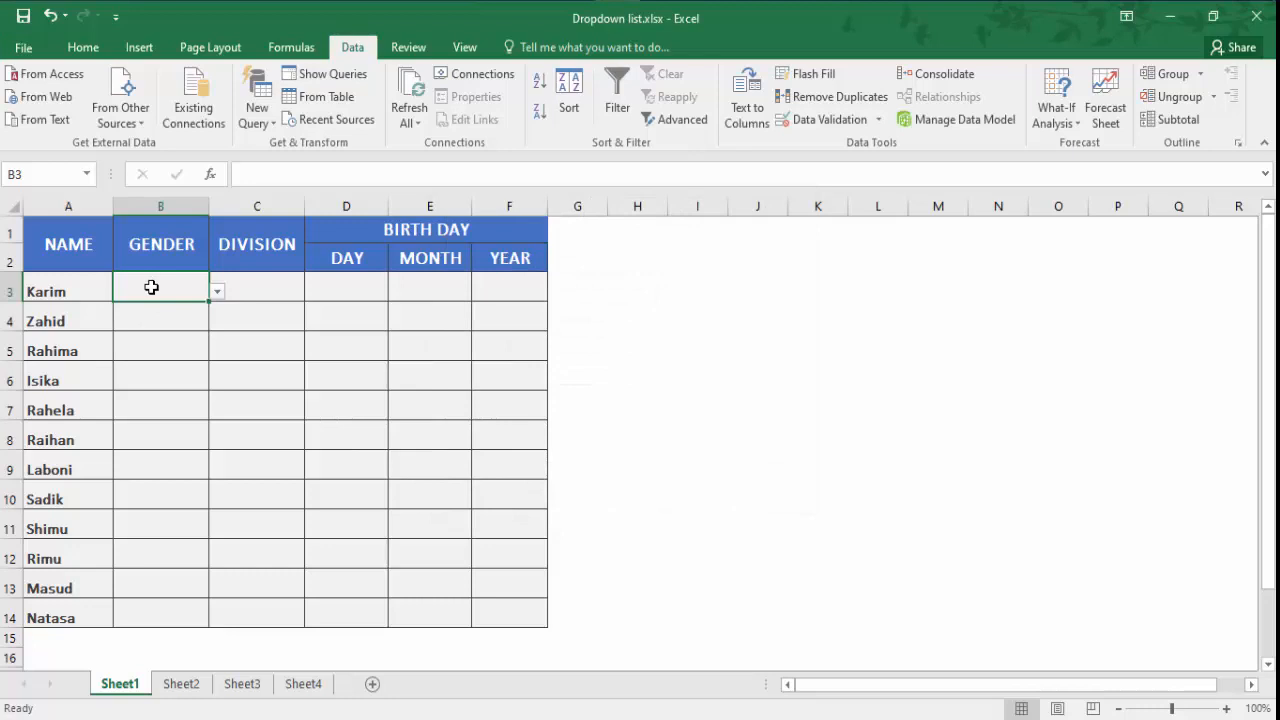
Check the choices in B3's drop-down and fill the cell's validation down the GENDER column through B14
{"action": "left_click", "coordinate": [217, 292]}
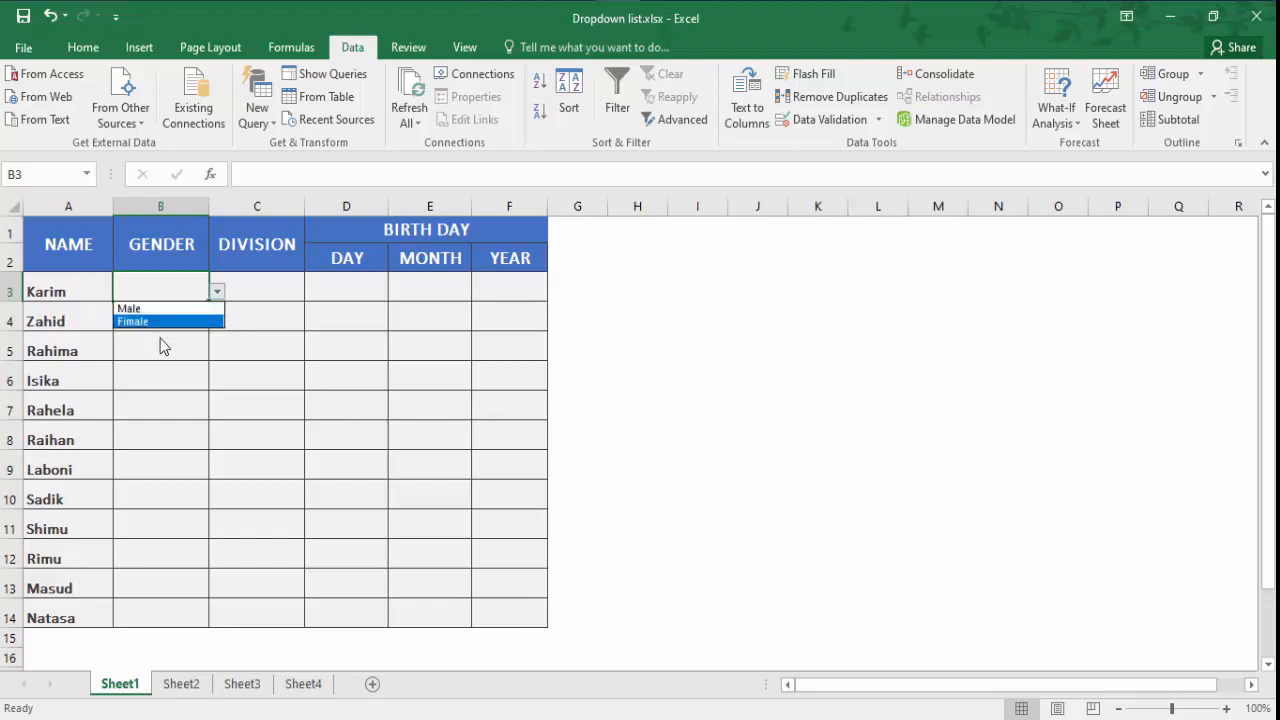
{"action": "left_click", "coordinate": [173, 286]}
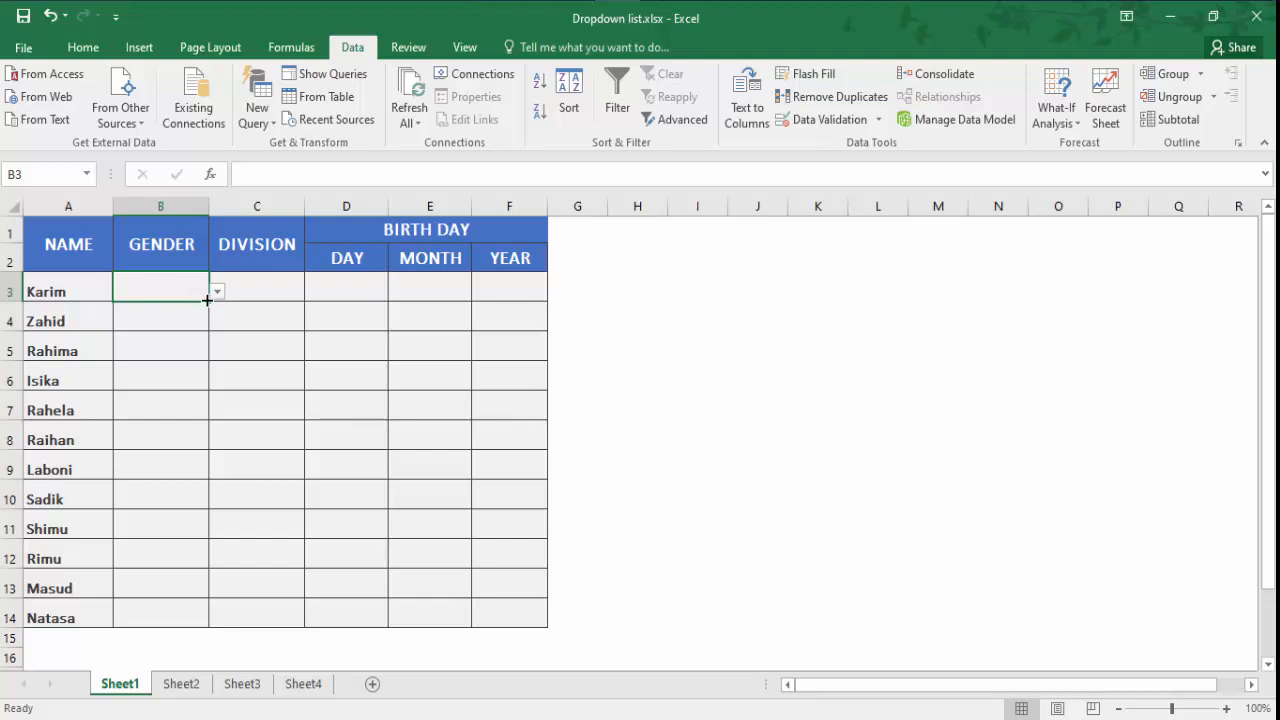
{"action": "left_click_drag", "start_coordinate": [206, 299], "coordinate": [210, 632]}
{"action": "left_click", "coordinate": [196, 416]}
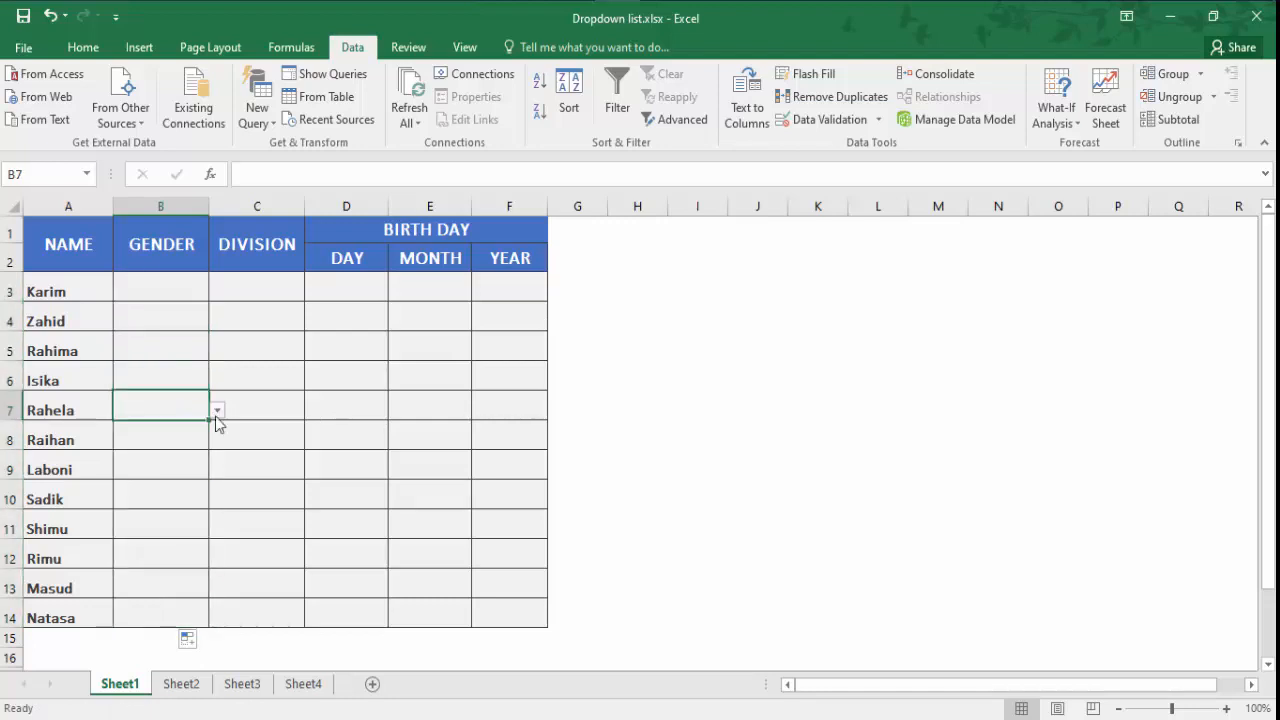
{"action": "left_click", "coordinate": [197, 379]}
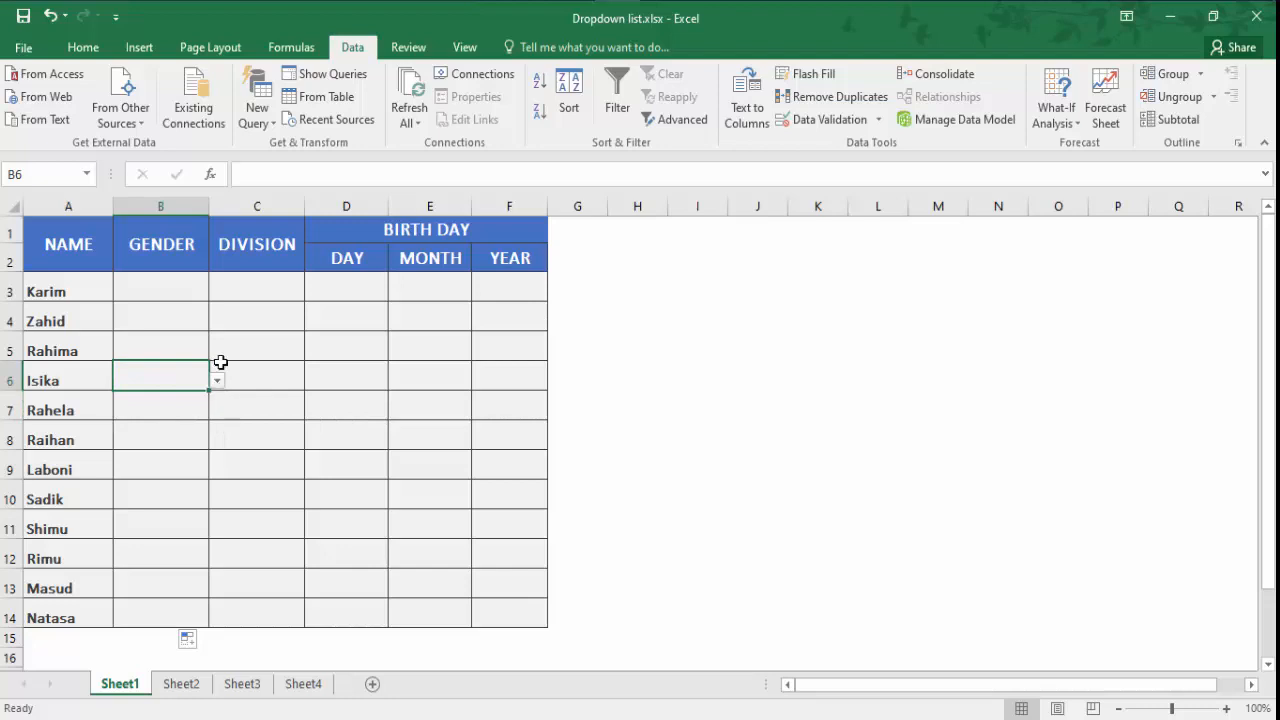
Choose the genders from the drop-downs in B3:B6: Male in B3 and B4, Fimale in B5 and B6
{"action": "left_click", "coordinate": [200, 285]}
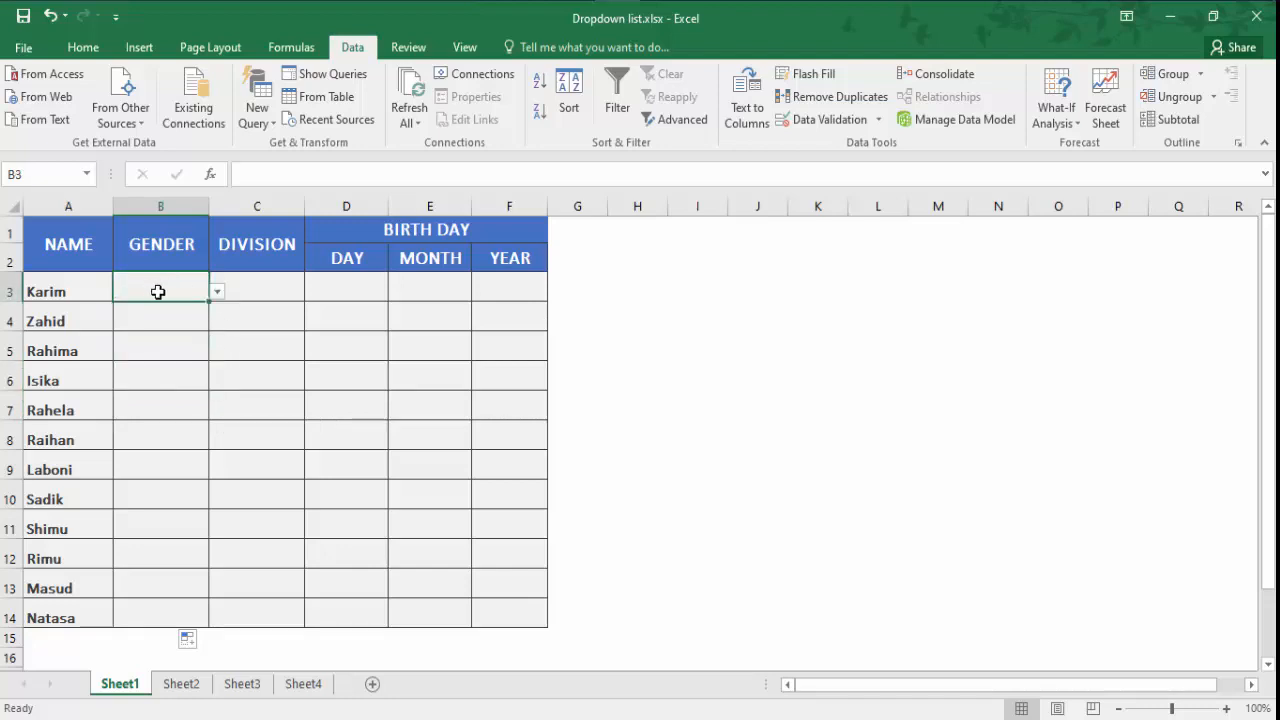
{"action": "left_click", "coordinate": [216, 291]}
{"action": "left_click", "coordinate": [150, 309]}
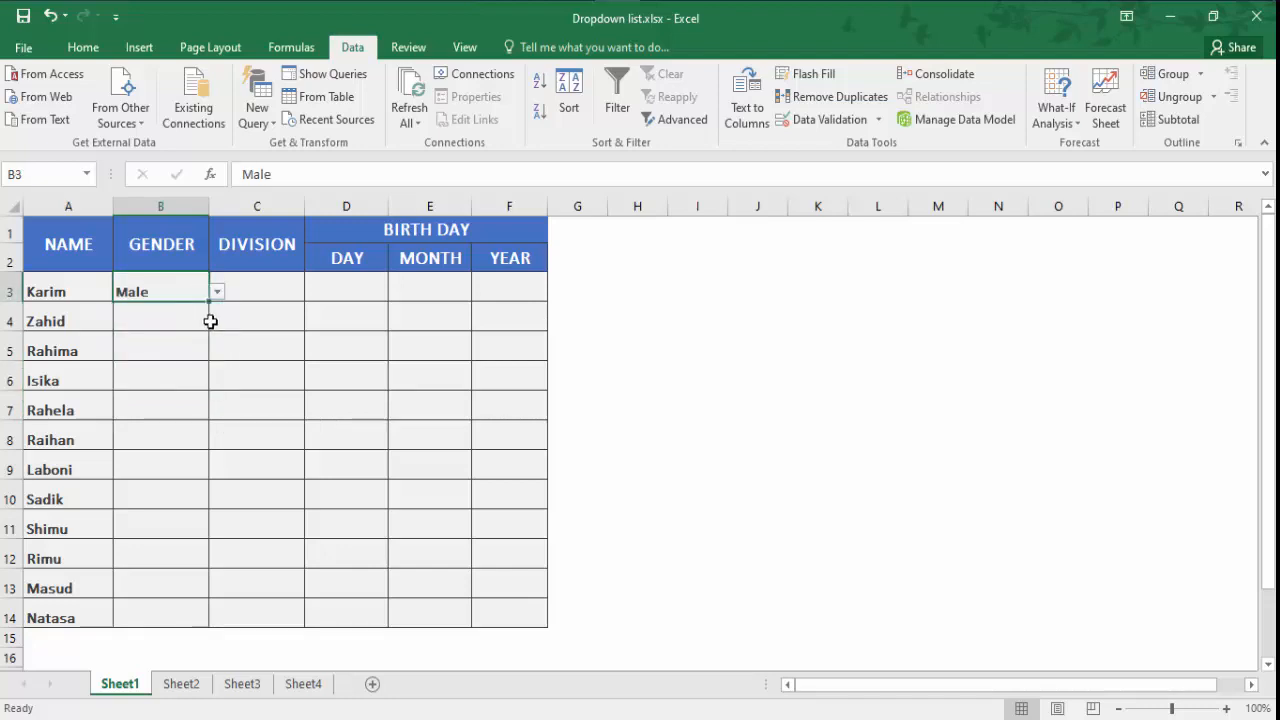
{"action": "left_click", "coordinate": [171, 314]}
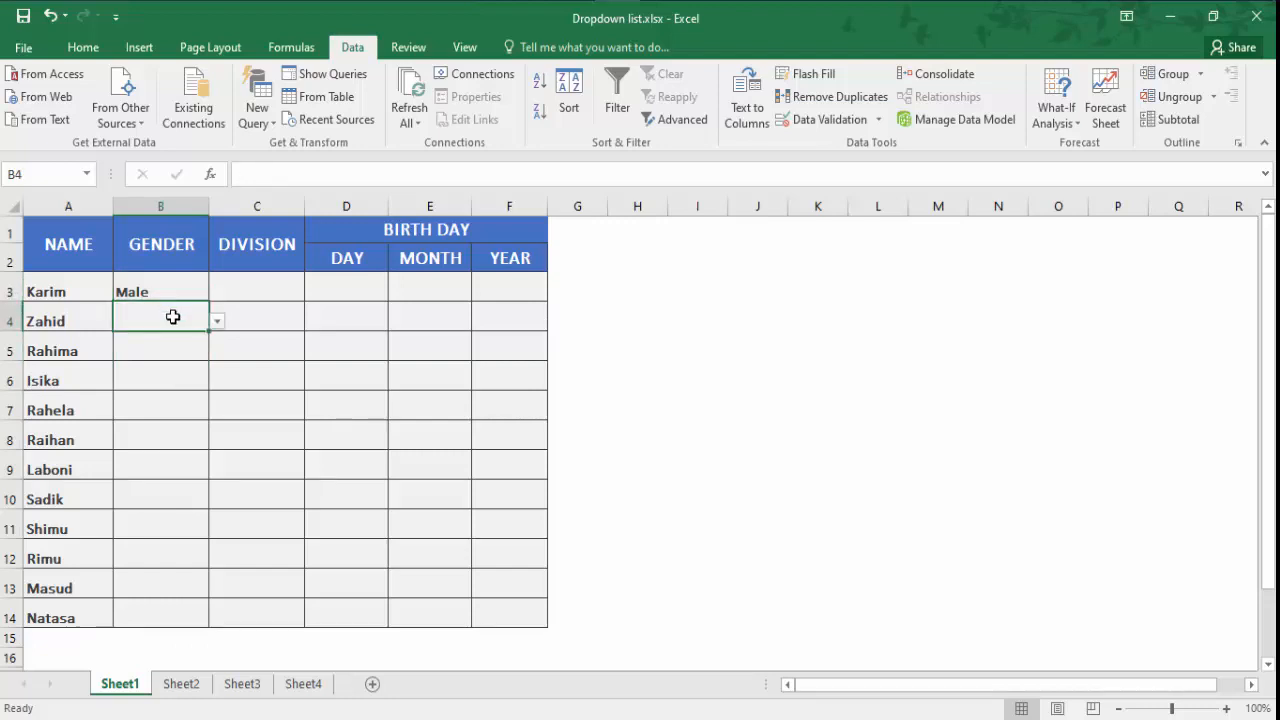
{"action": "left_click", "coordinate": [217, 320]}
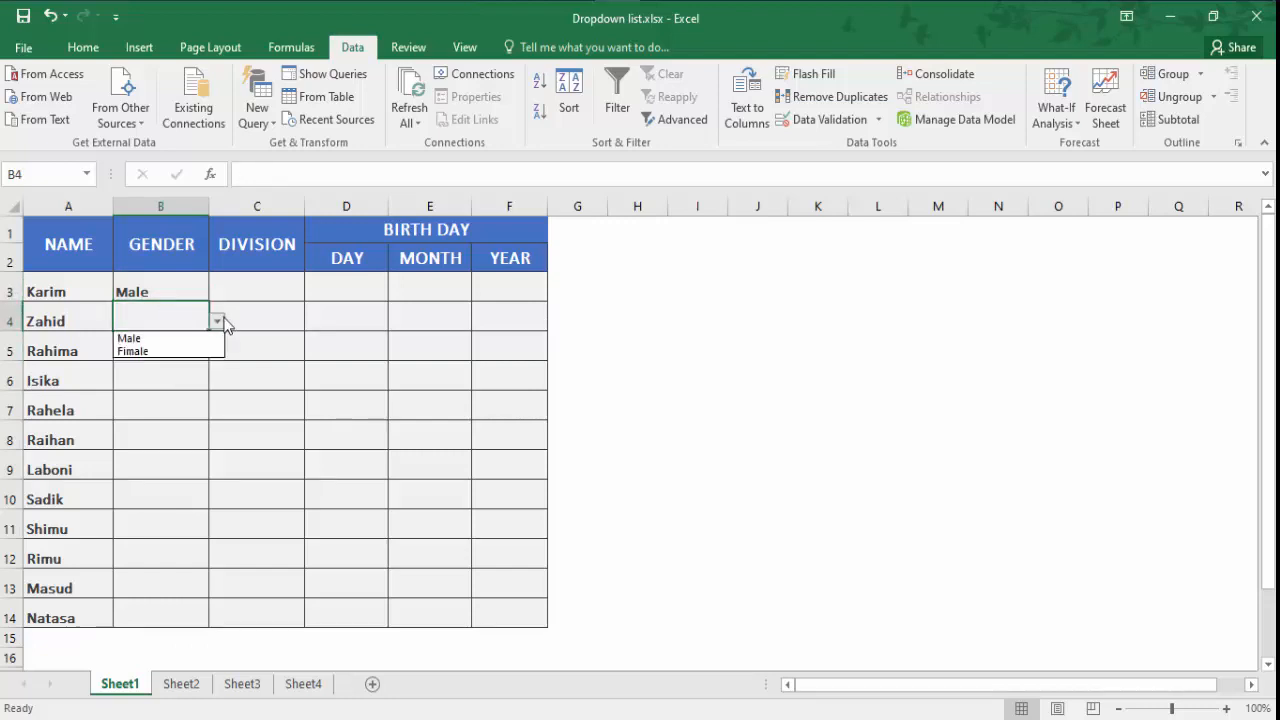
{"action": "left_click", "coordinate": [175, 339]}
{"action": "left_click", "coordinate": [146, 354]}
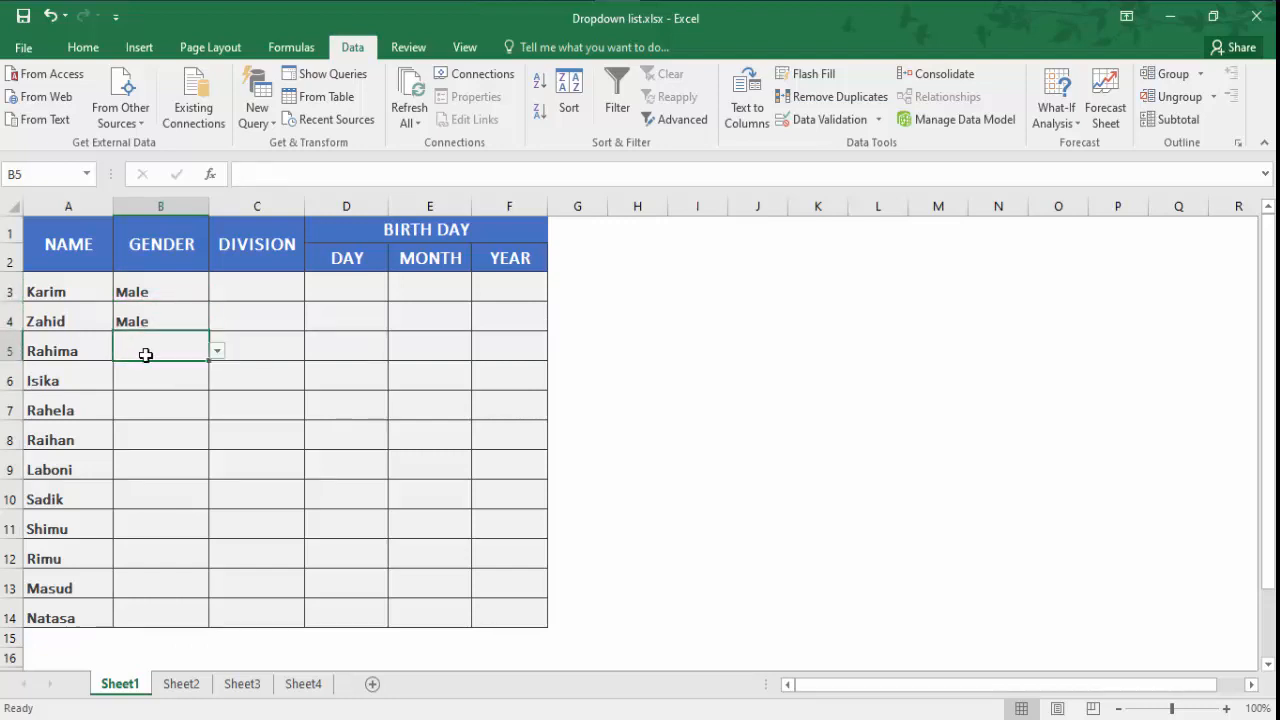
{"action": "left_click", "coordinate": [219, 352]}
{"action": "left_click", "coordinate": [164, 381]}
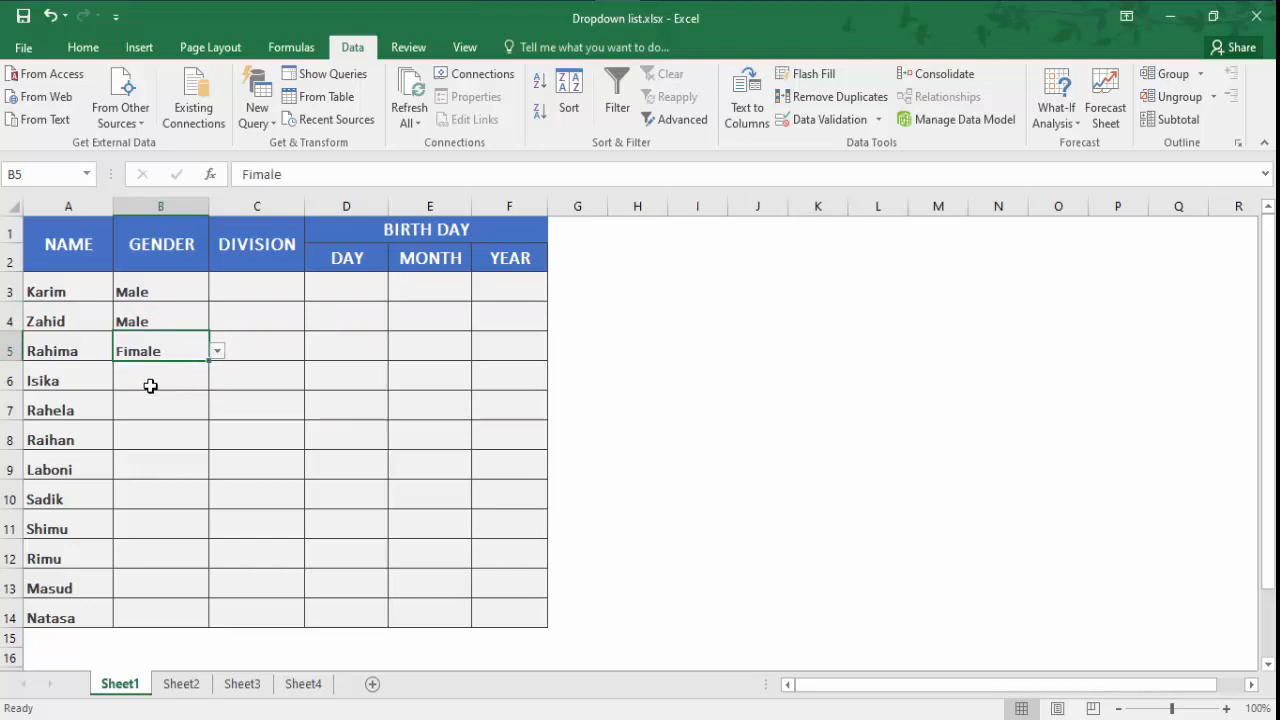
{"action": "left_click", "coordinate": [149, 386]}
{"action": "left_click", "coordinate": [217, 381]}
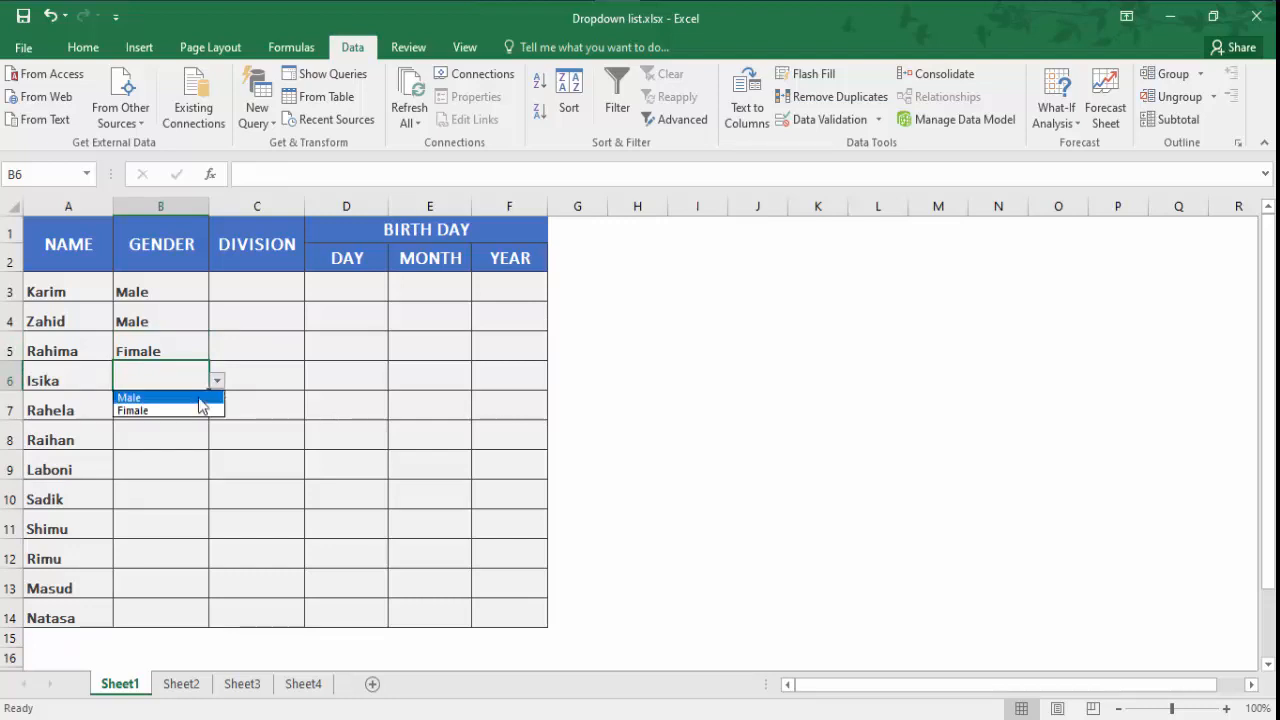
{"action": "left_click", "coordinate": [185, 414]}
Choose the genders from the drop-downs in B7:B10: Fimale, Male, Fimale and Male
{"action": "left_click", "coordinate": [150, 410]}
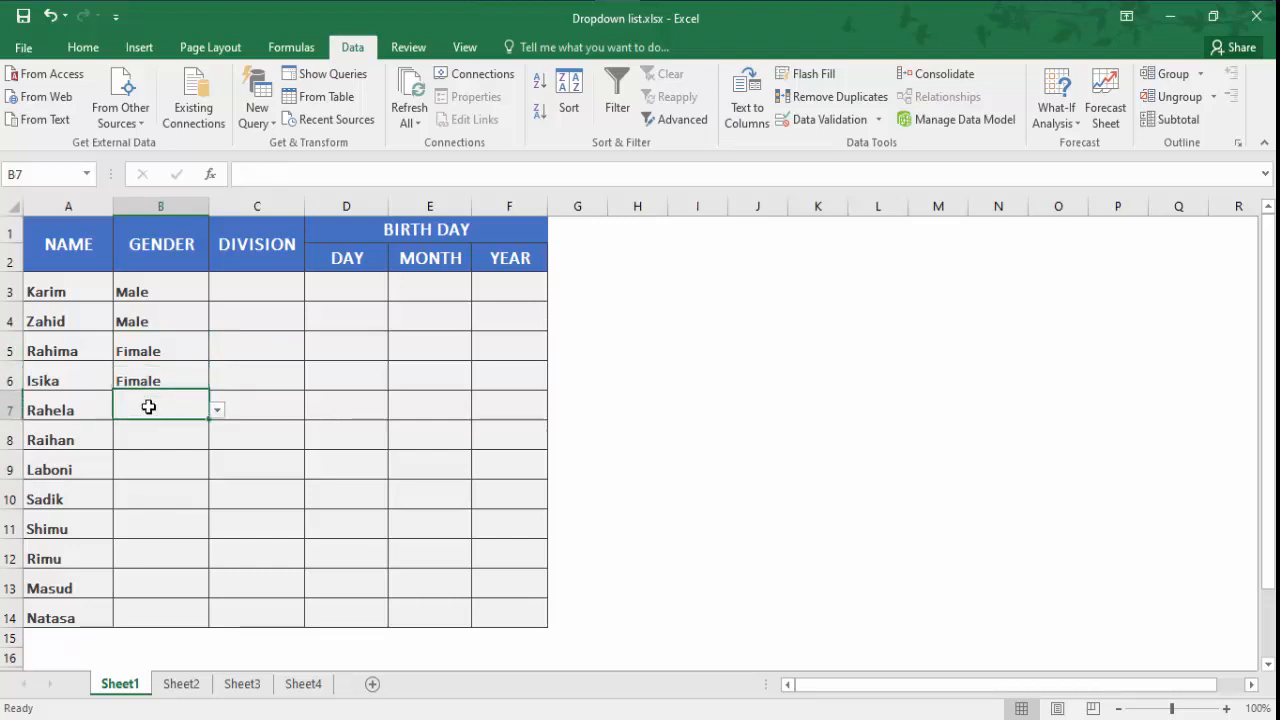
{"action": "left_click", "coordinate": [219, 414]}
{"action": "left_click", "coordinate": [162, 437]}
{"action": "left_click", "coordinate": [150, 440]}
{"action": "left_click", "coordinate": [217, 440]}
{"action": "left_click", "coordinate": [140, 460]}
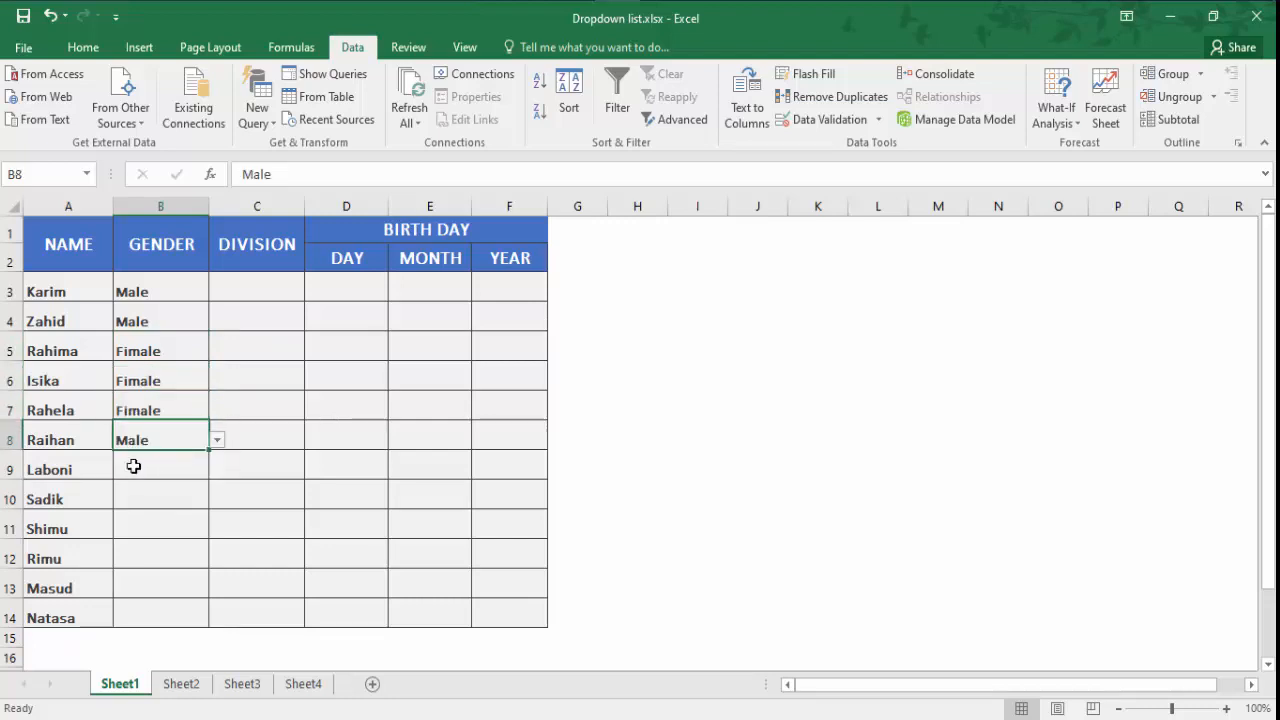
{"action": "left_click", "coordinate": [146, 467]}
{"action": "left_click", "coordinate": [217, 470]}
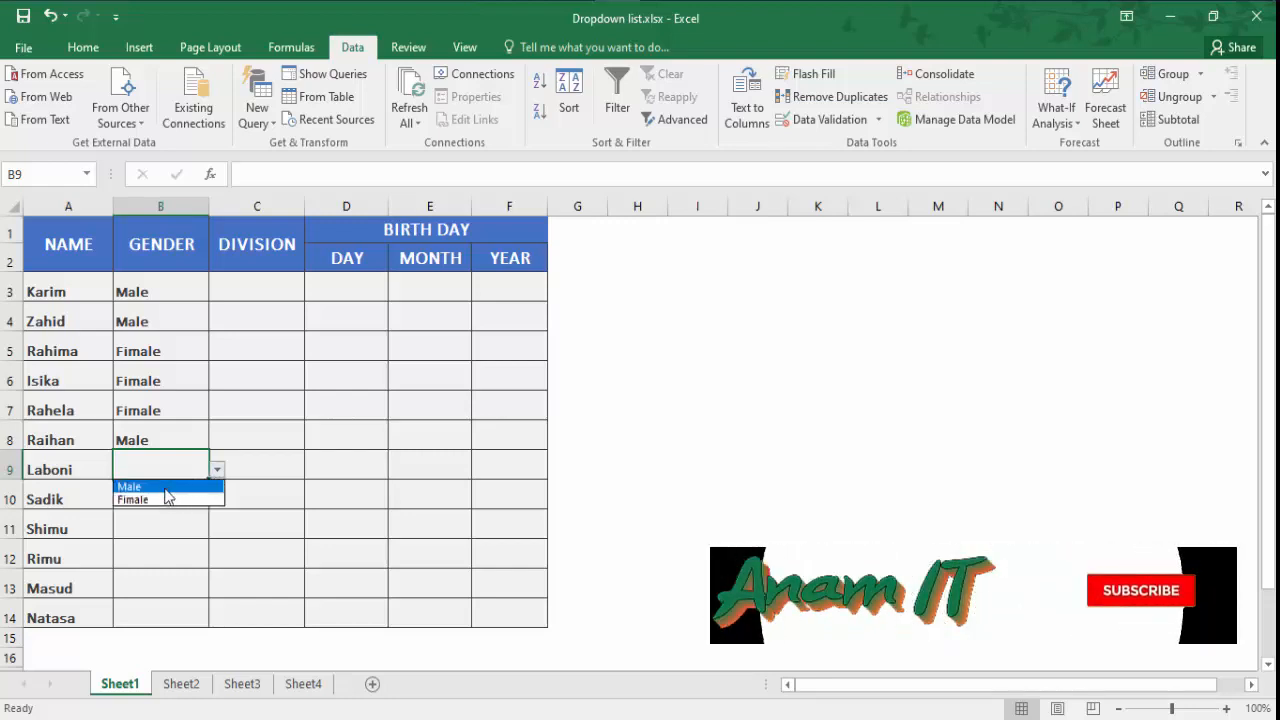
{"action": "left_click", "coordinate": [152, 499]}
{"action": "left_click", "coordinate": [152, 498]}
{"action": "left_click", "coordinate": [217, 499]}
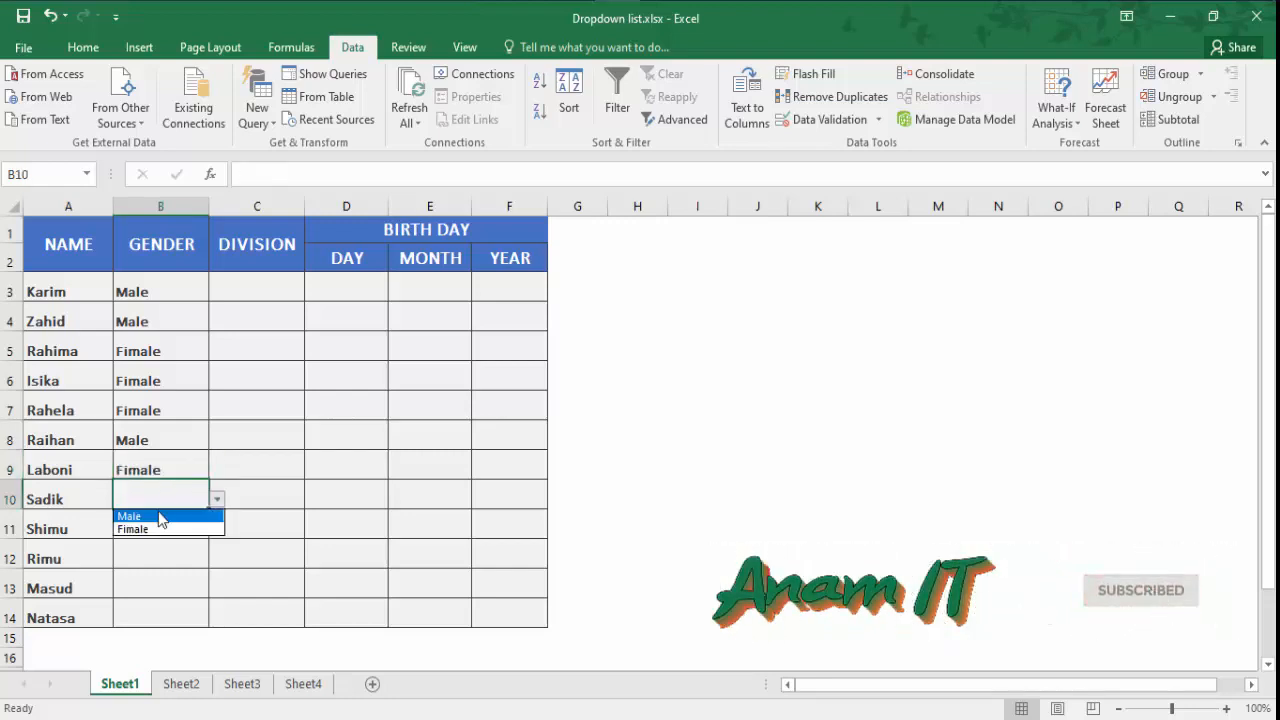
{"action": "left_click", "coordinate": [150, 514]}
Choose the genders from the drop-downs in B11:B14: Fimale, Fimale, Male and Fimale
{"action": "left_click", "coordinate": [133, 524]}
{"action": "left_click", "coordinate": [217, 529]}
{"action": "left_click", "coordinate": [160, 560]}
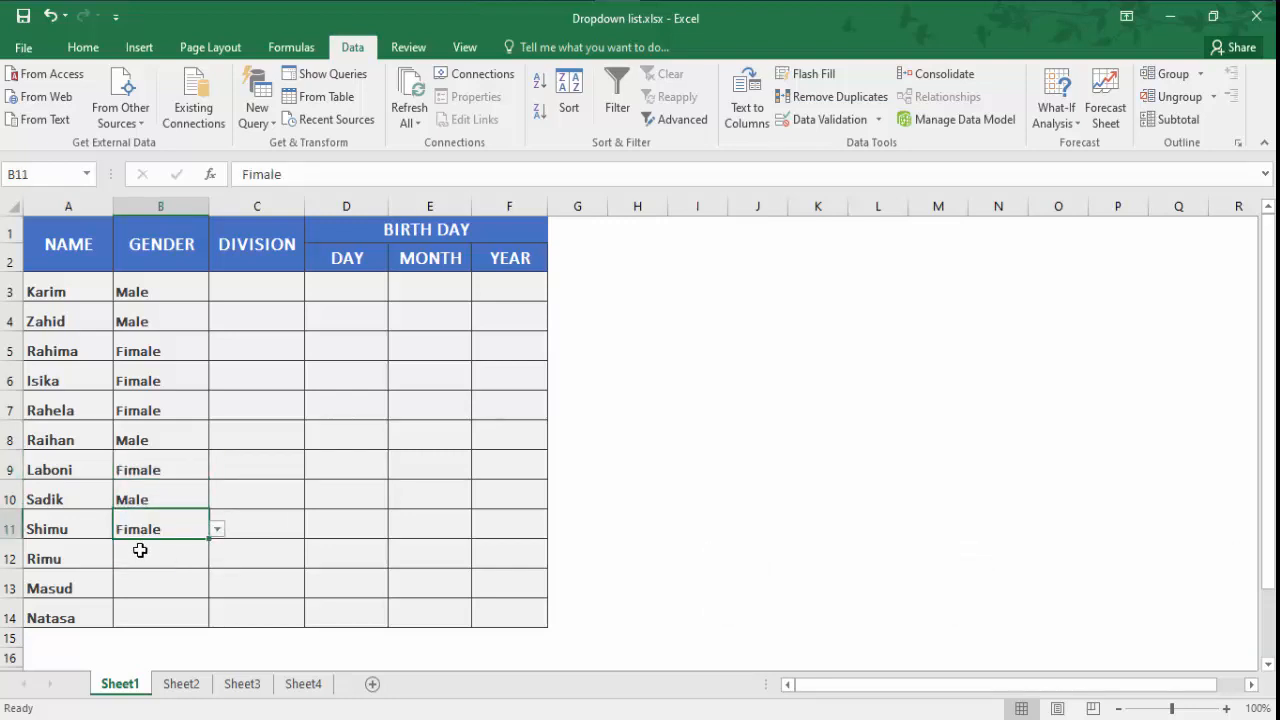
{"action": "left_click", "coordinate": [162, 558]}
{"action": "left_click", "coordinate": [217, 559]}
{"action": "left_click", "coordinate": [158, 591]}
{"action": "left_click", "coordinate": [190, 588]}
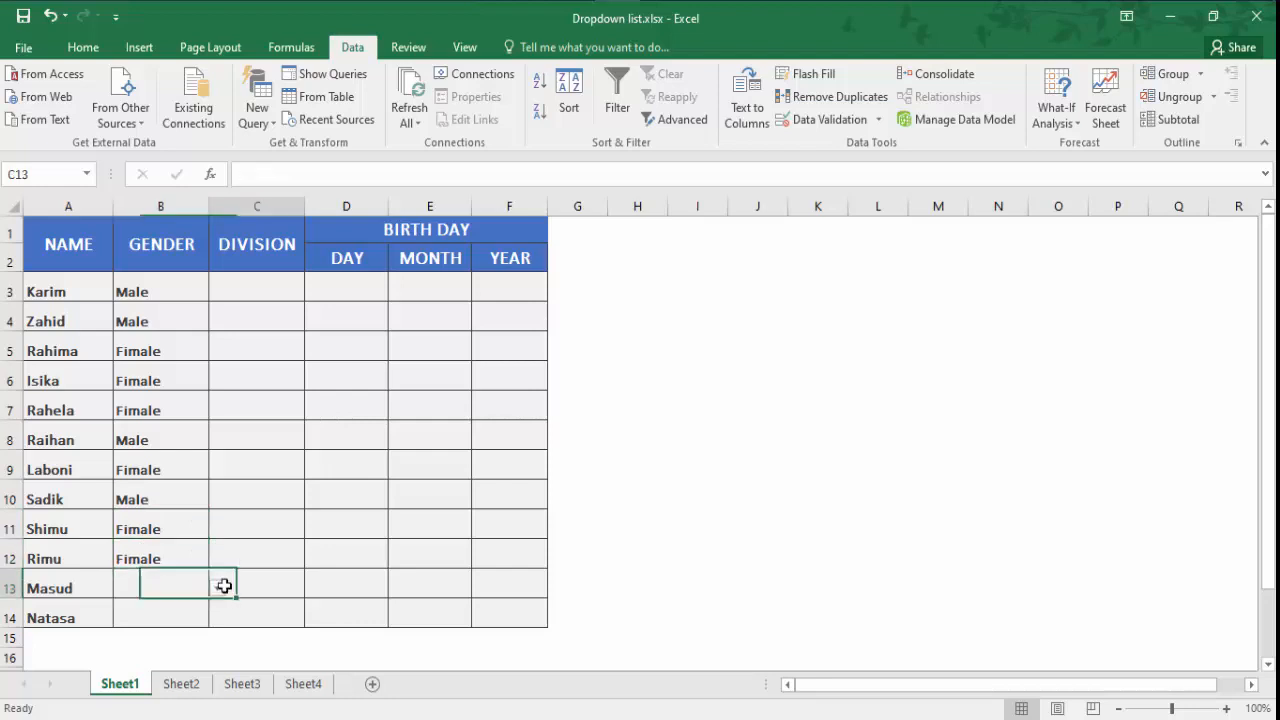
{"action": "left_click", "coordinate": [217, 588]}
{"action": "left_click", "coordinate": [140, 601]}
{"action": "left_click", "coordinate": [143, 612]}
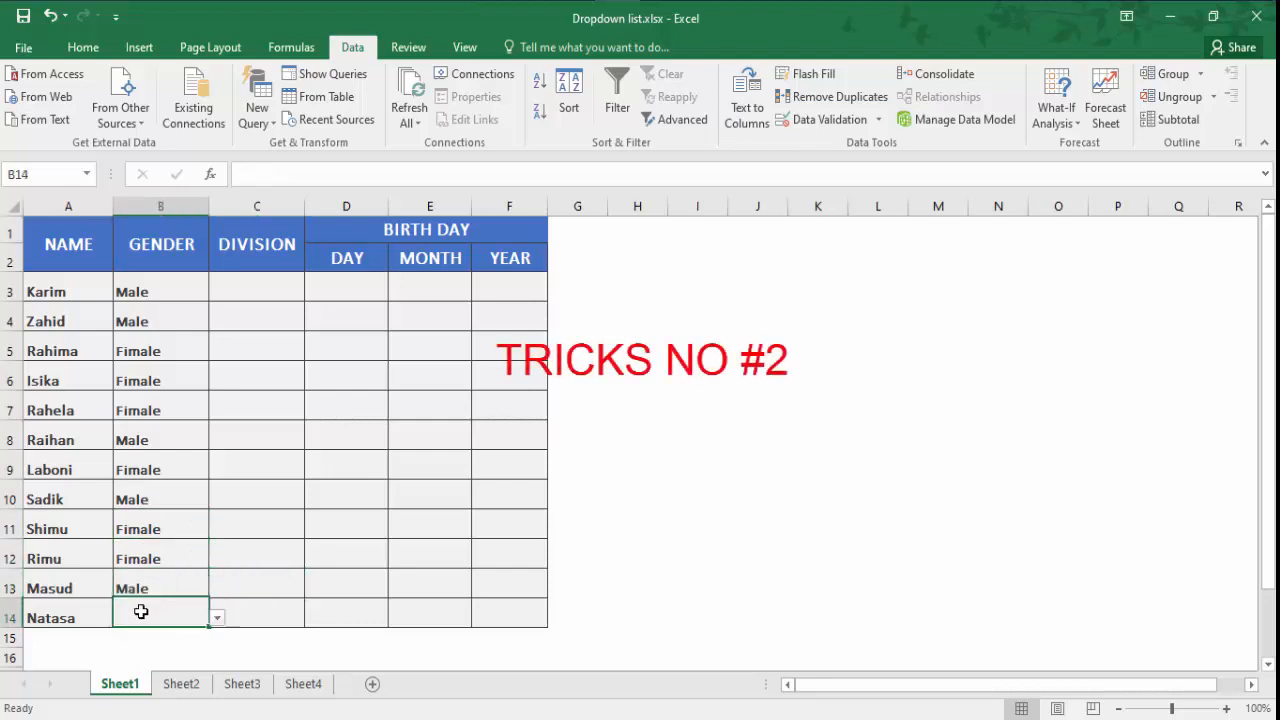
{"action": "left_click", "coordinate": [217, 618]}
{"action": "left_click", "coordinate": [140, 648]}
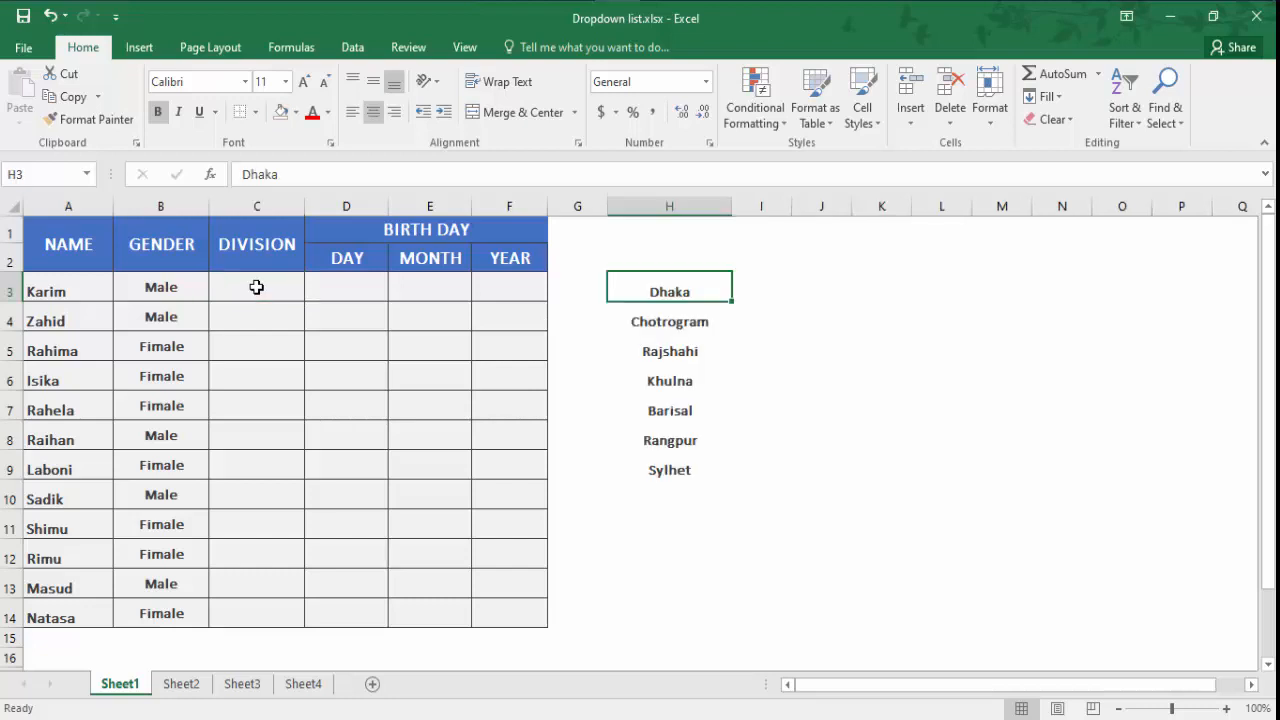
Review the division names in H3:H9 that can serve as the source for a drop-down list
{"action": "key", "text": "Down"}
{"action": "key", "text": "Down"}
{"action": "key", "text": "Down"}
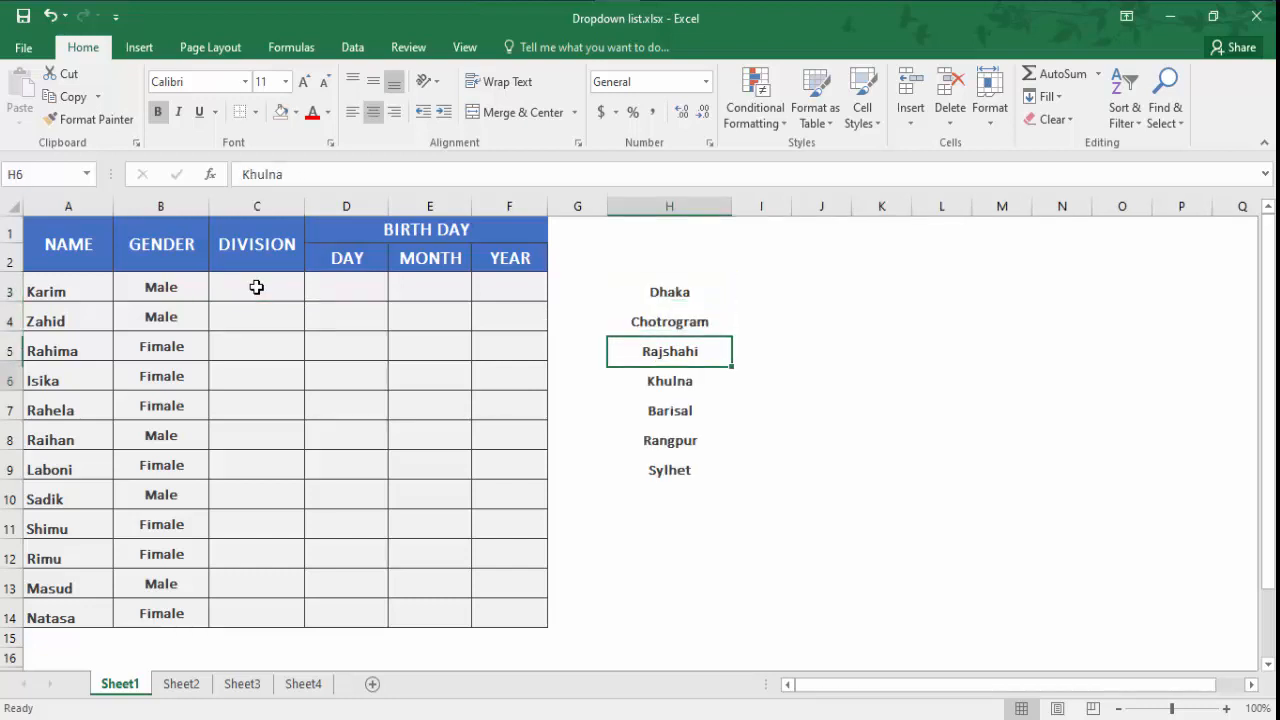
{"action": "key", "text": "Down"}
{"action": "key", "text": "Down"}
{"action": "key", "text": "Down"}
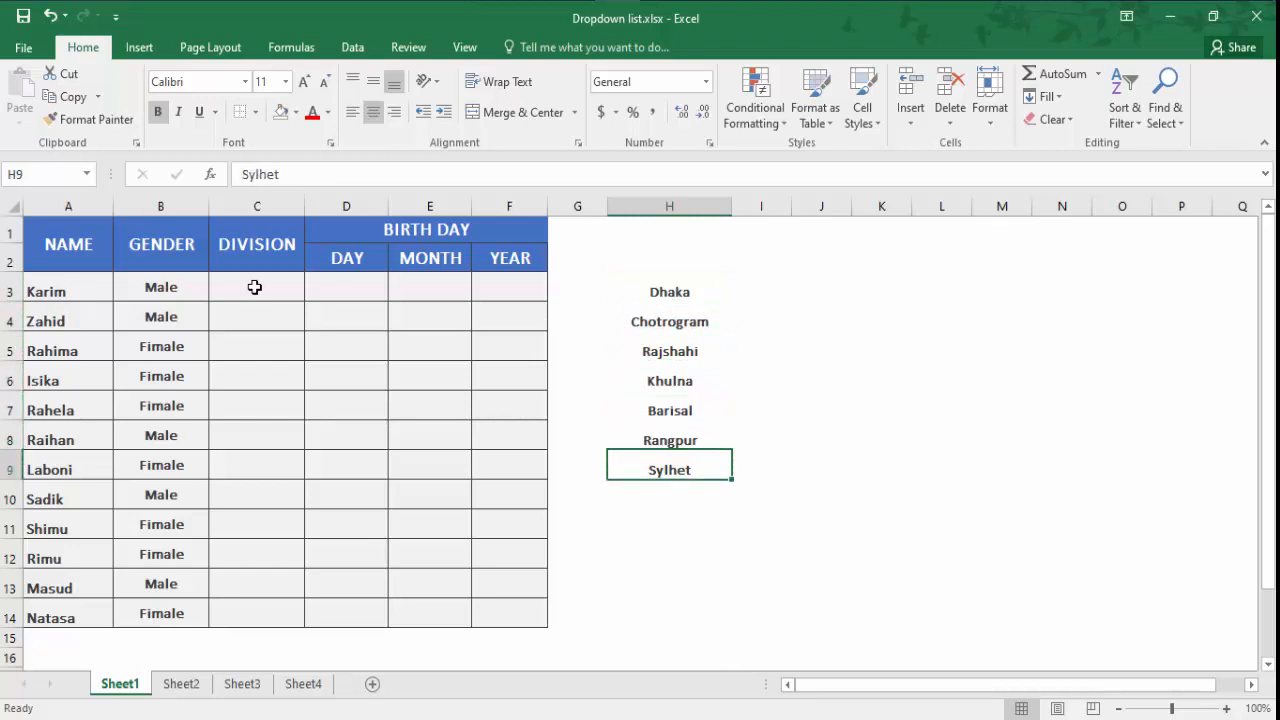
{"action": "left_click_drag", "start_coordinate": [694, 297], "coordinate": [709, 471]}
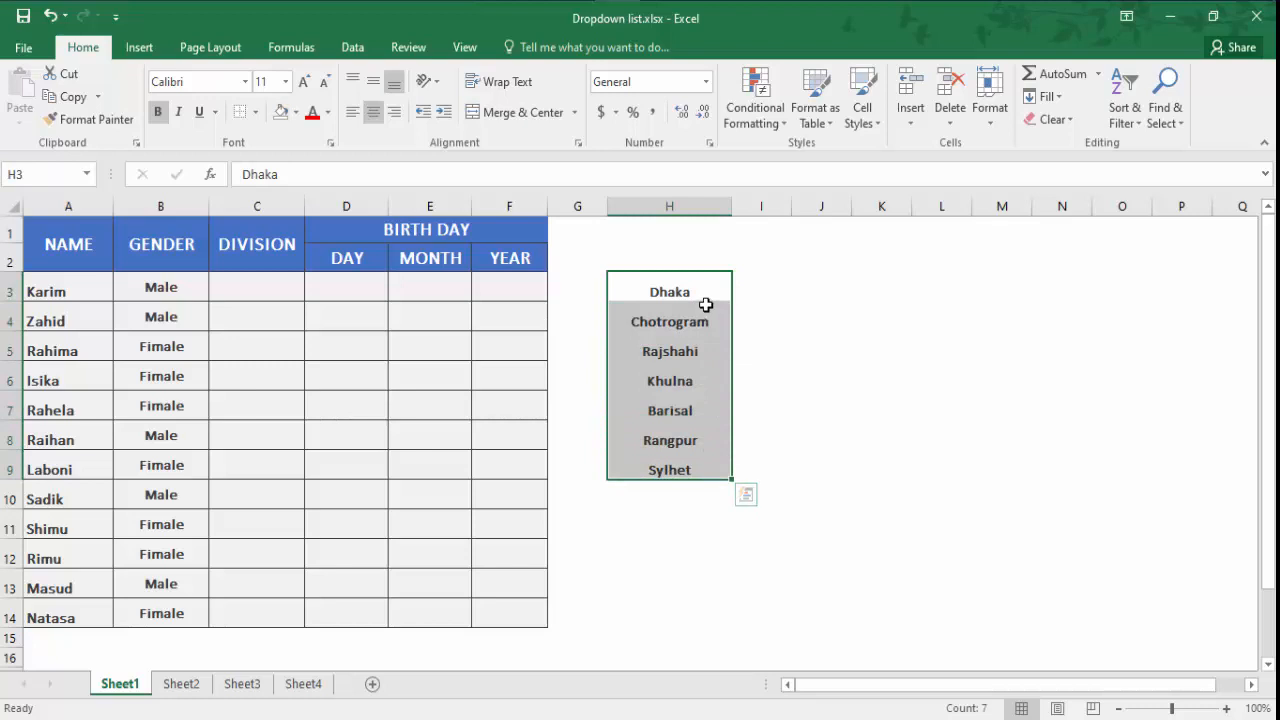
Start a data validation rule for the first division cell, C3, that allows a List
{"action": "left_click", "coordinate": [254, 289]}
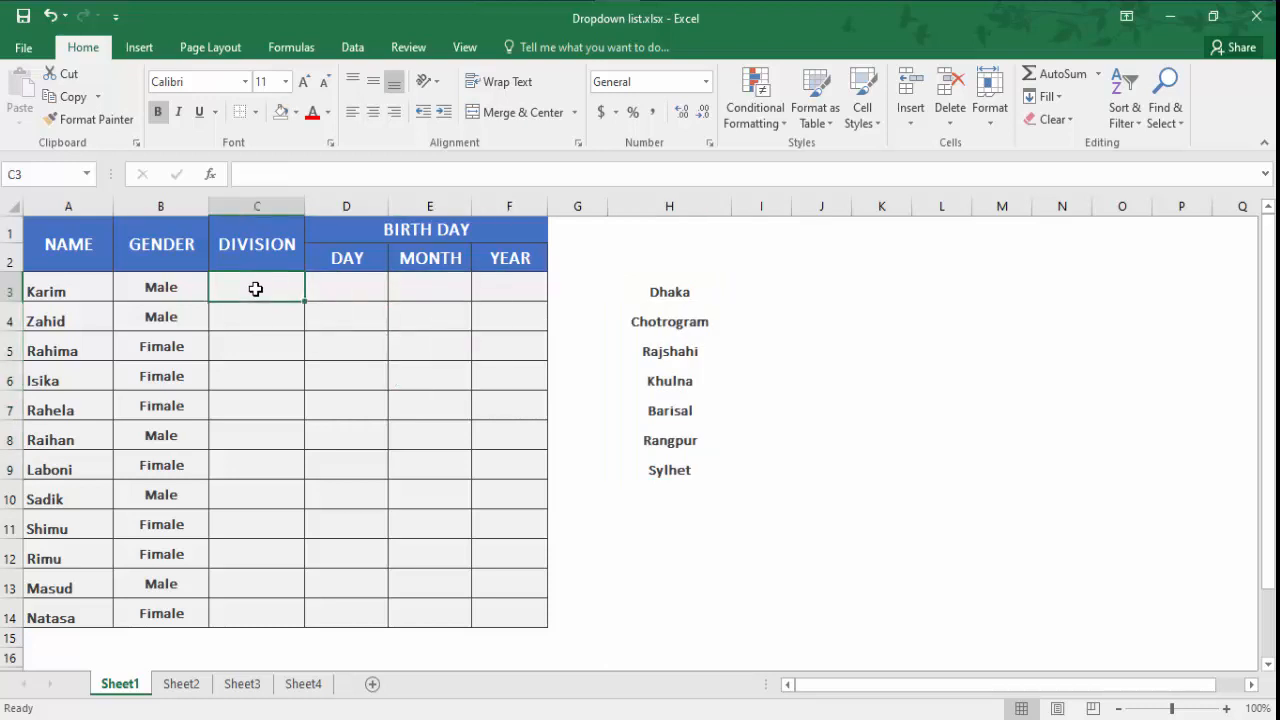
{"action": "left_click", "coordinate": [360, 48]}
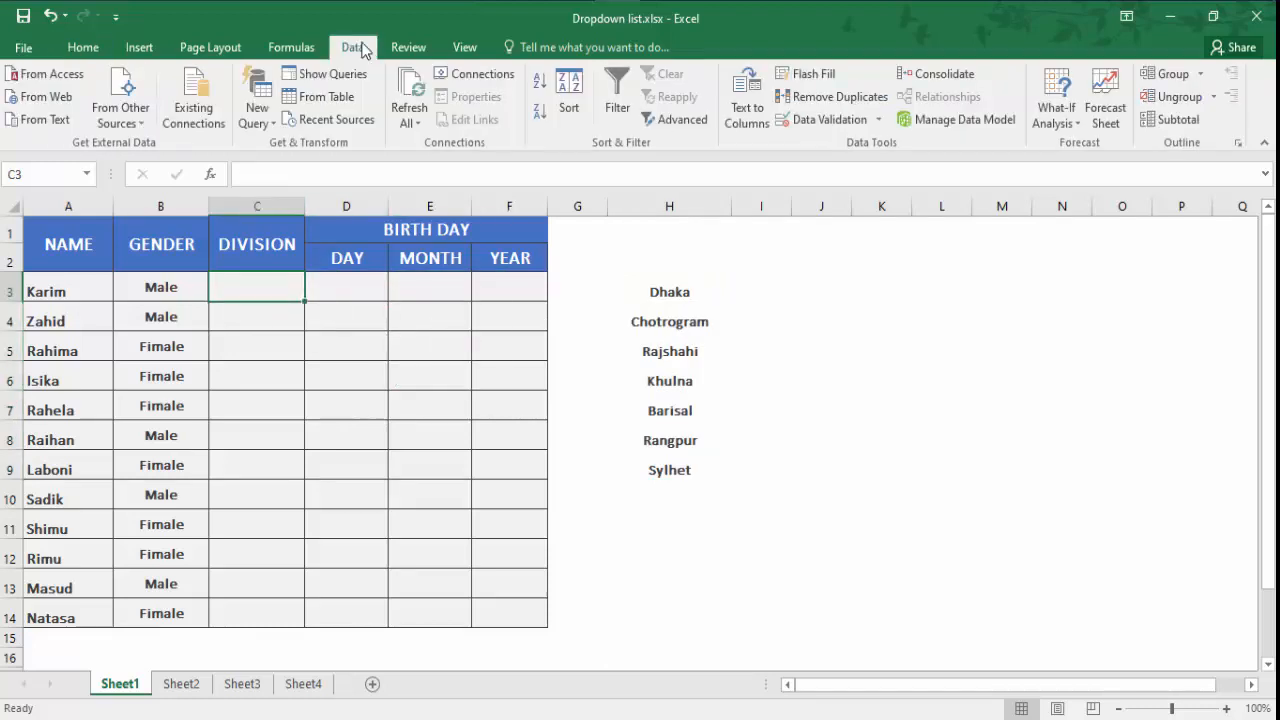
{"action": "left_click", "coordinate": [880, 121]}
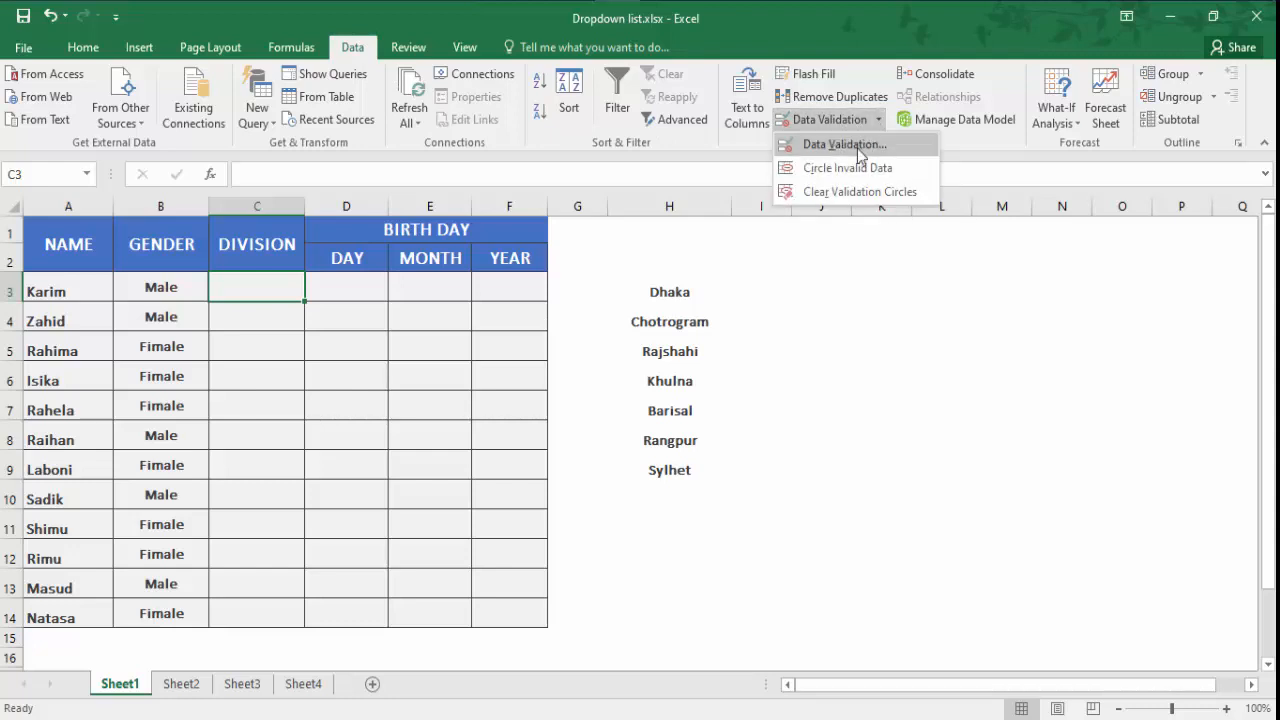
{"action": "left_click", "coordinate": [857, 146]}
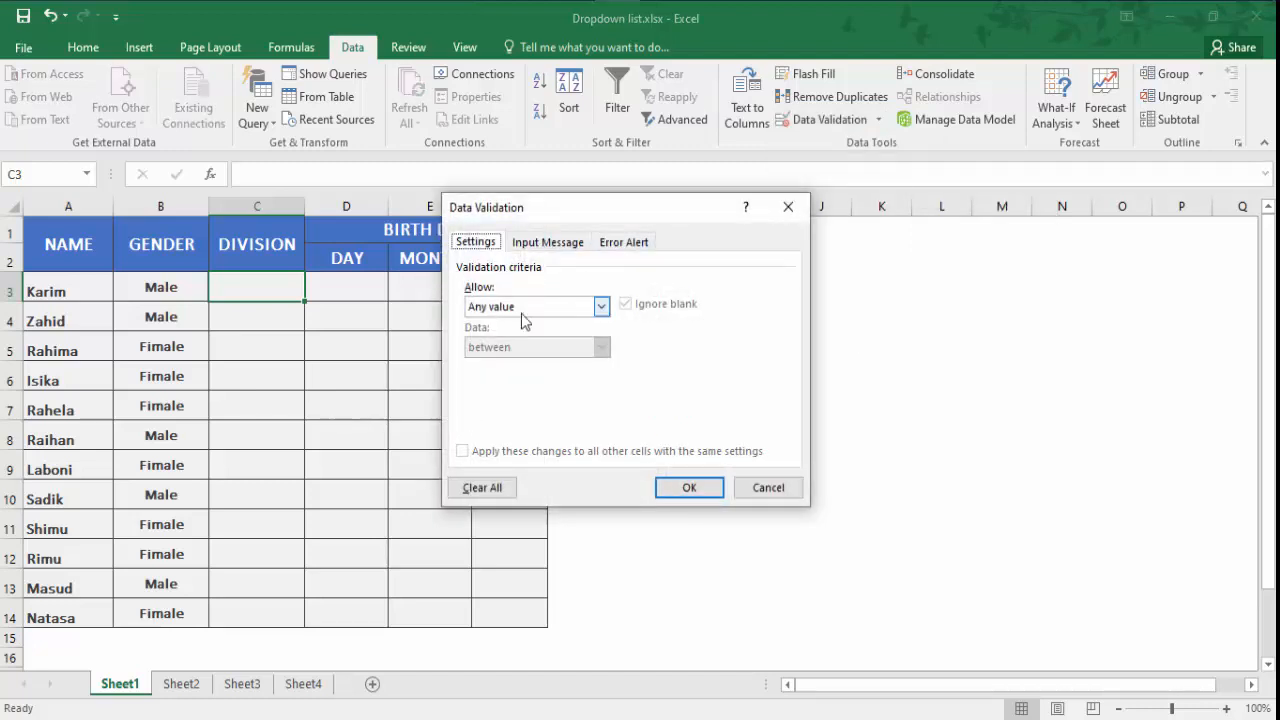
{"action": "left_click", "coordinate": [602, 306]}
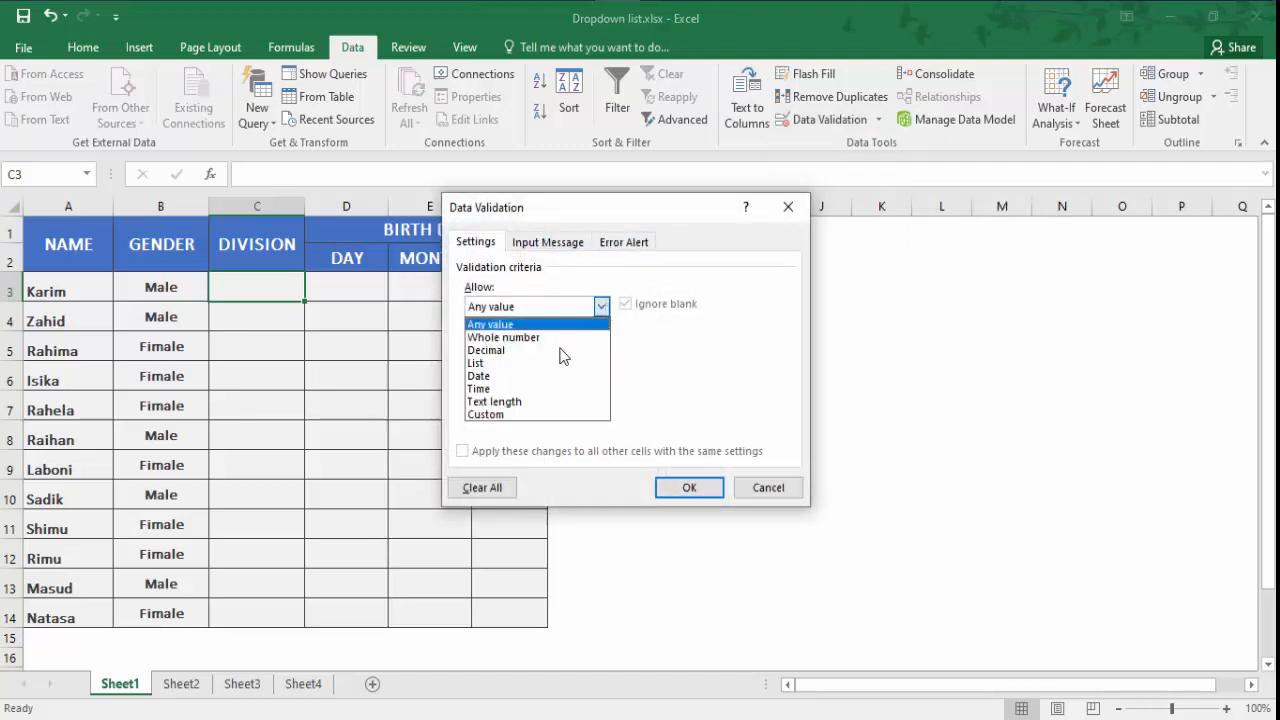
{"action": "left_click", "coordinate": [546, 363]}
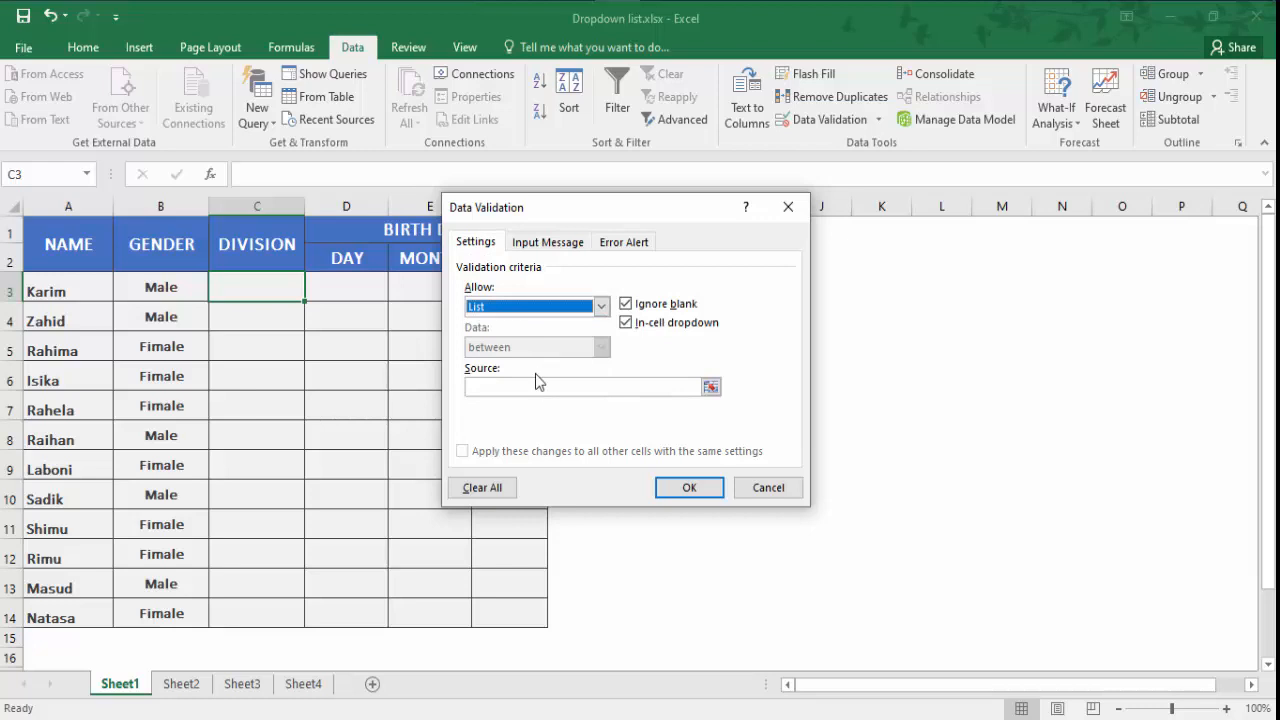
Set the list source to the division names in =$H$3:$H$9 and apply the validation to C3
{"action": "left_click", "coordinate": [484, 389]}
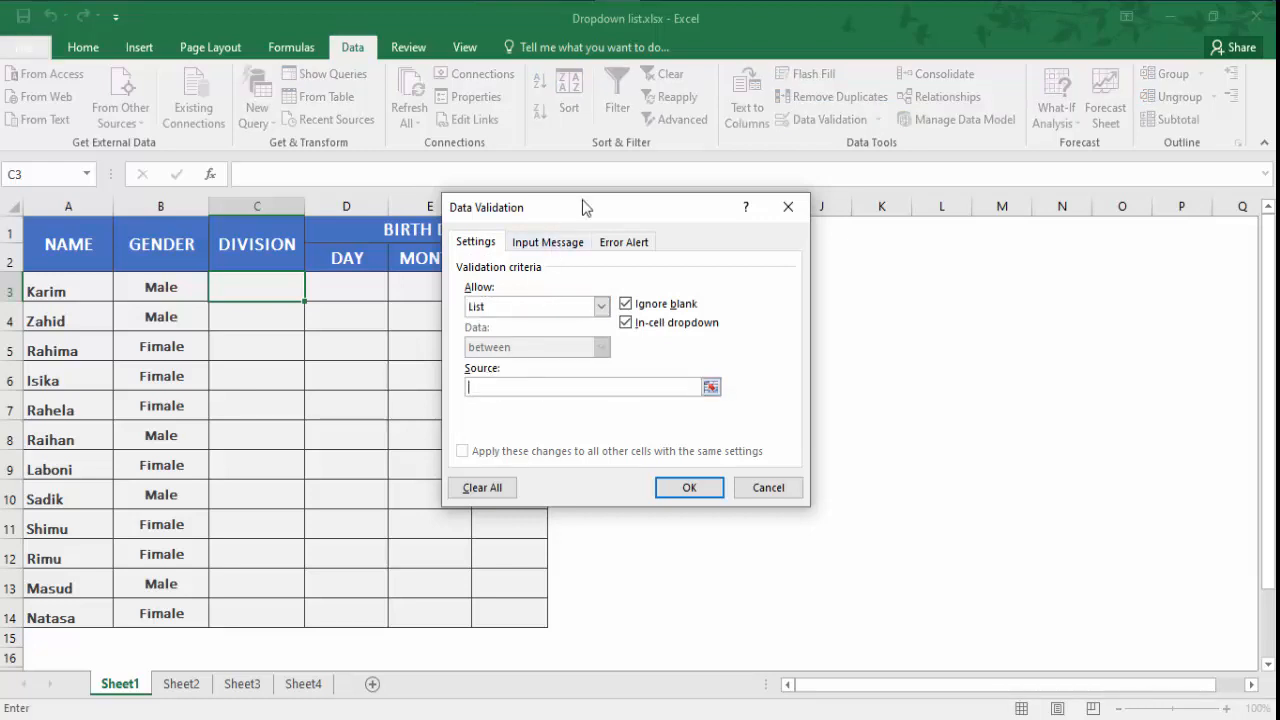
{"action": "left_click_drag", "start_coordinate": [659, 207], "coordinate": [1053, 182]}
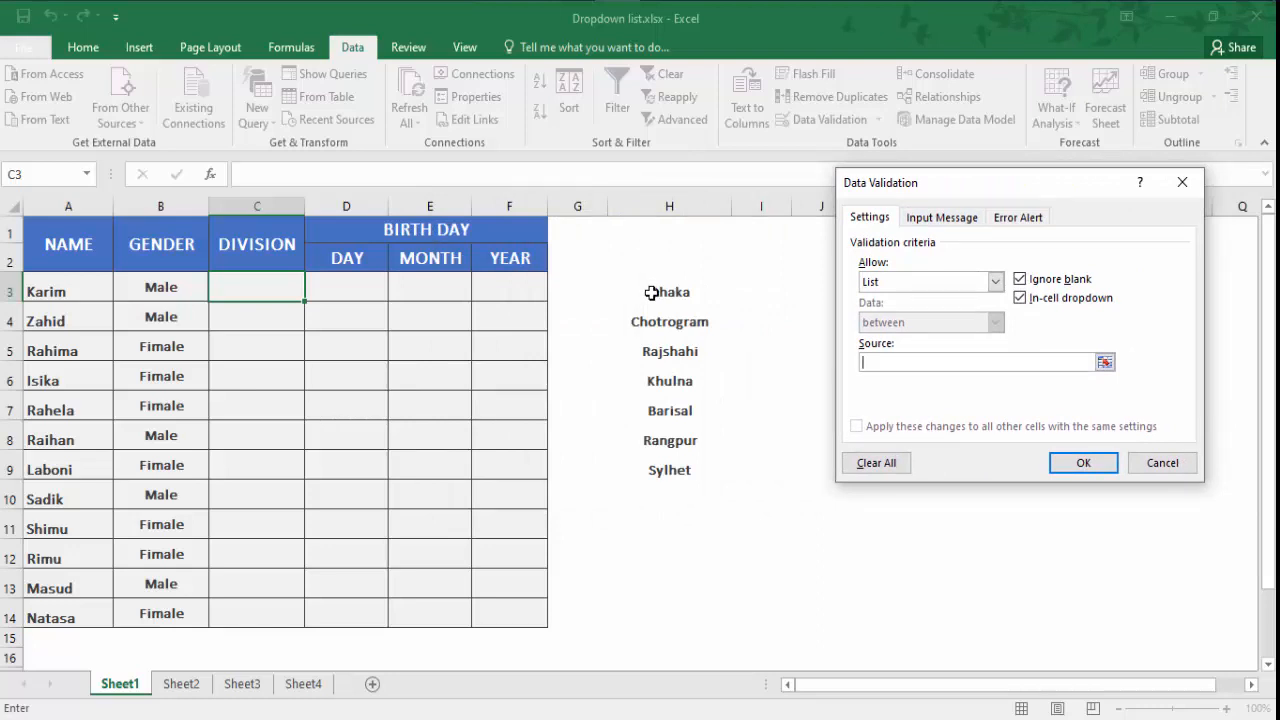
{"action": "left_click_drag", "start_coordinate": [651, 292], "coordinate": [674, 471]}
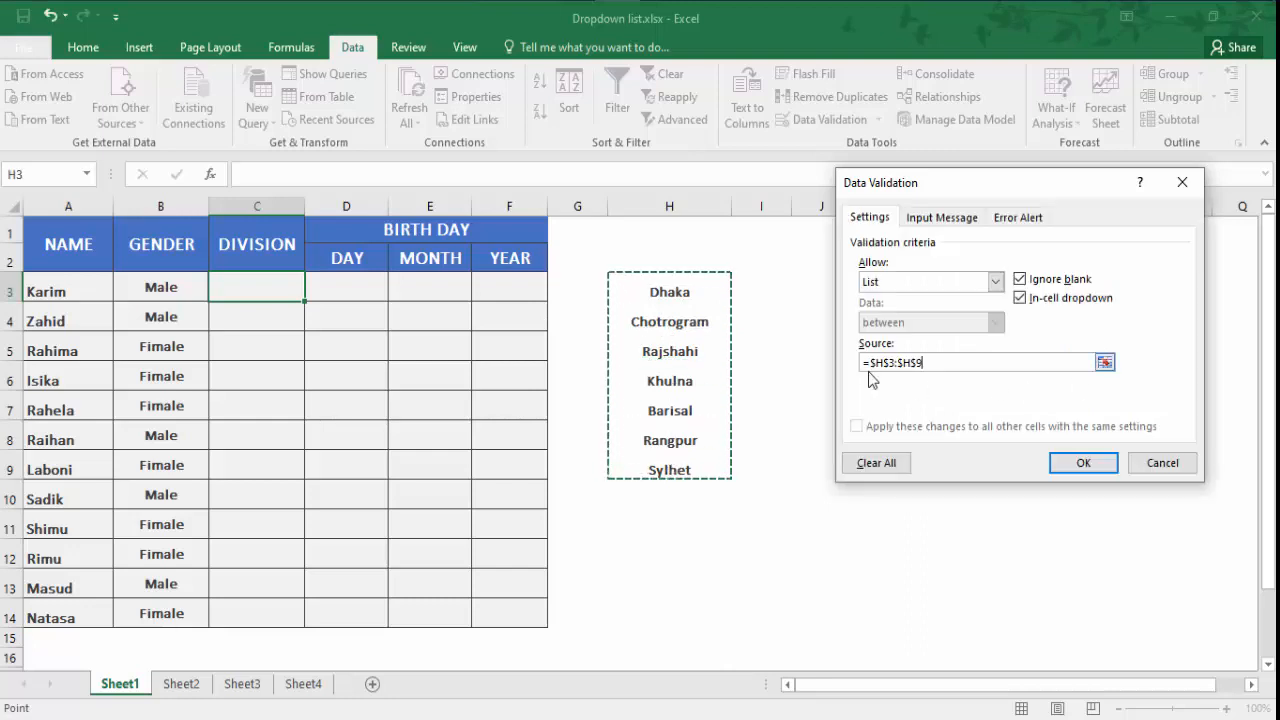
{"action": "left_click_drag", "start_coordinate": [940, 180], "coordinate": [859, 195]}
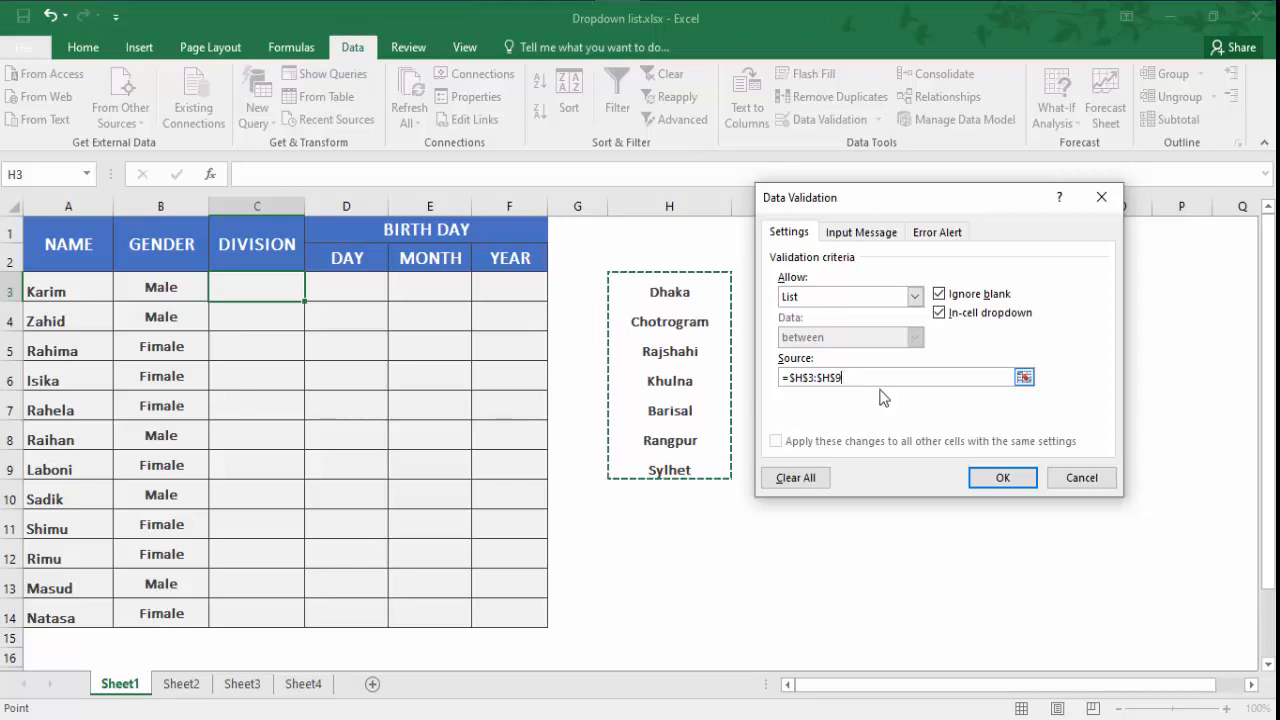
{"action": "left_click", "coordinate": [1024, 481]}
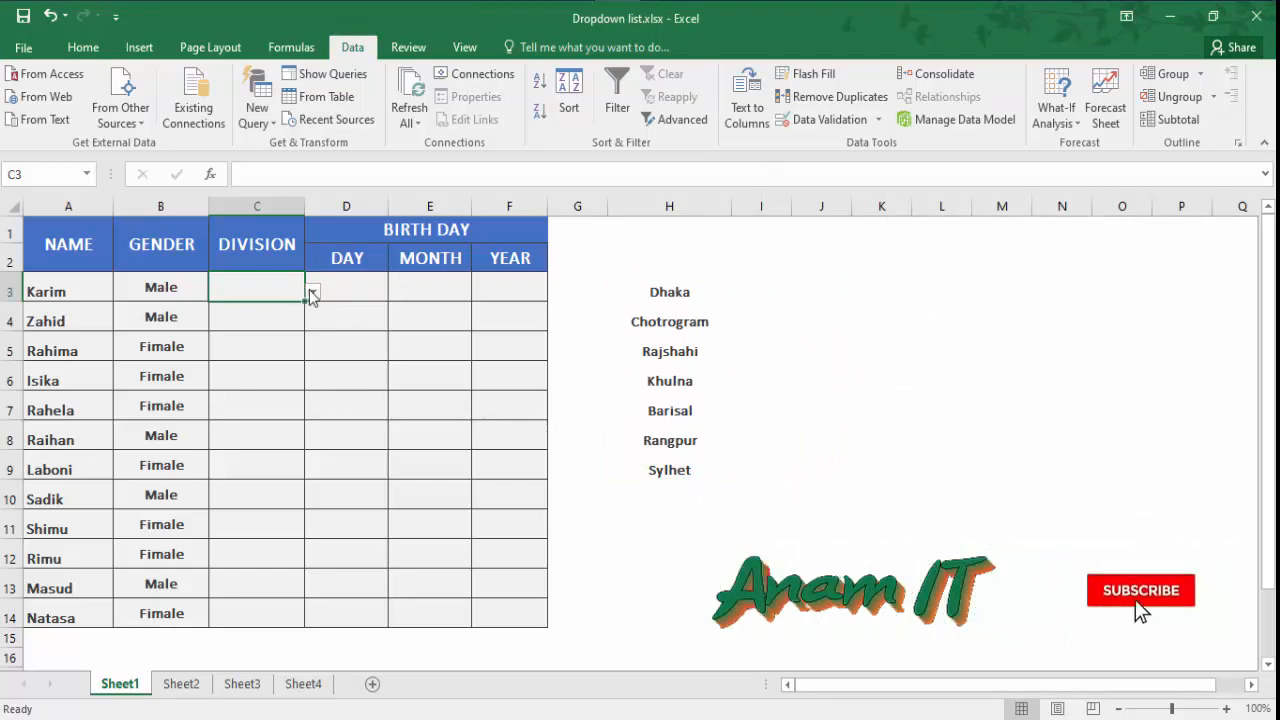
Check the division drop-down in C3 and fill its validation down through C14
{"action": "left_click", "coordinate": [312, 291]}
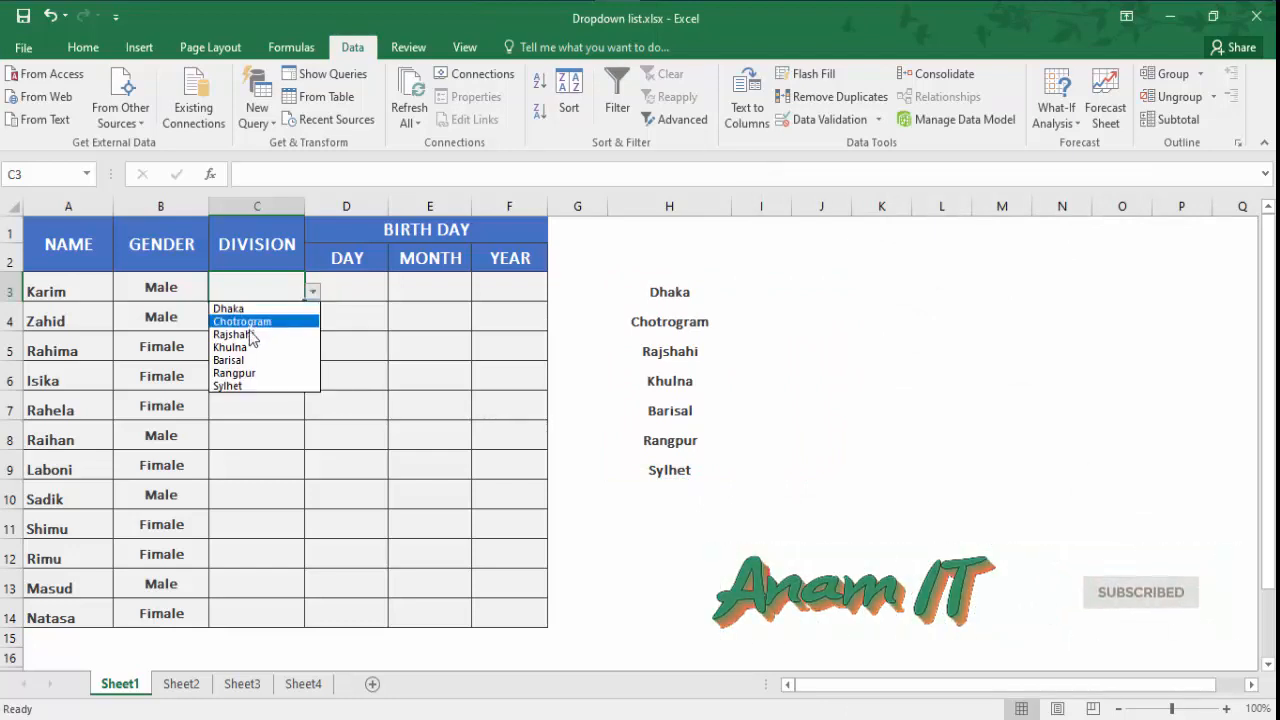
{"action": "left_click", "coordinate": [250, 286]}
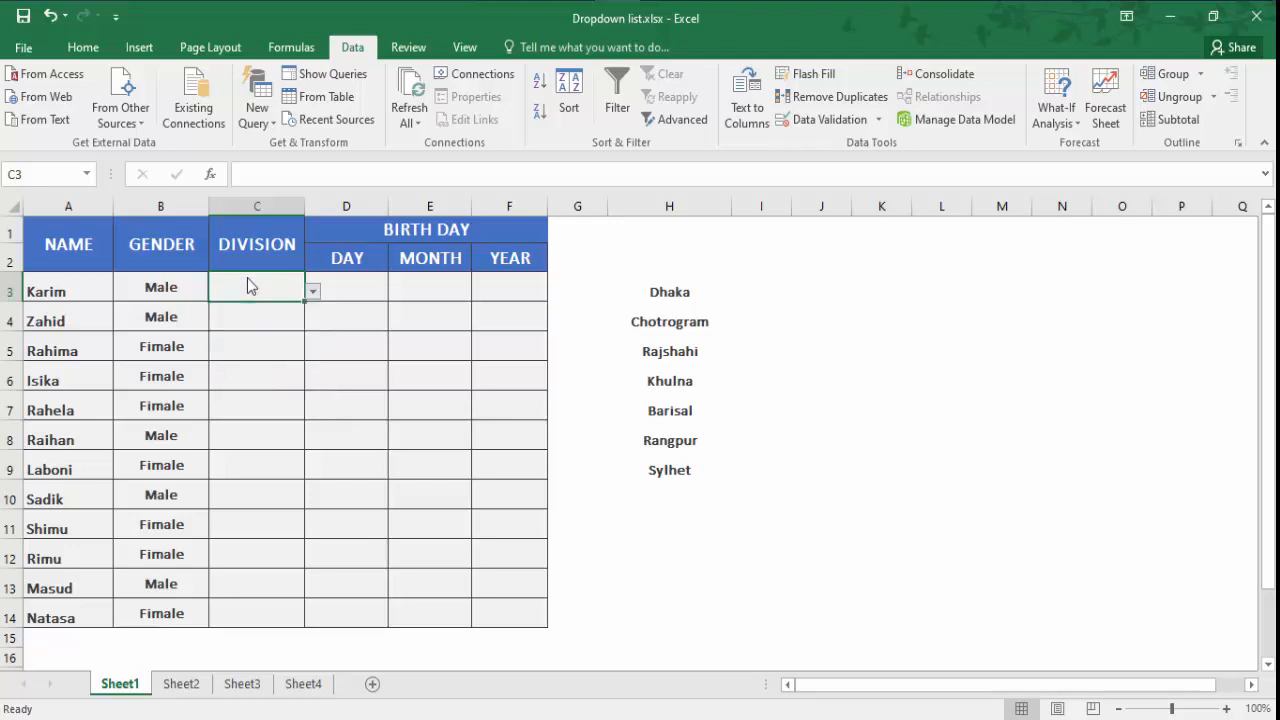
{"action": "left_click", "coordinate": [257, 317]}
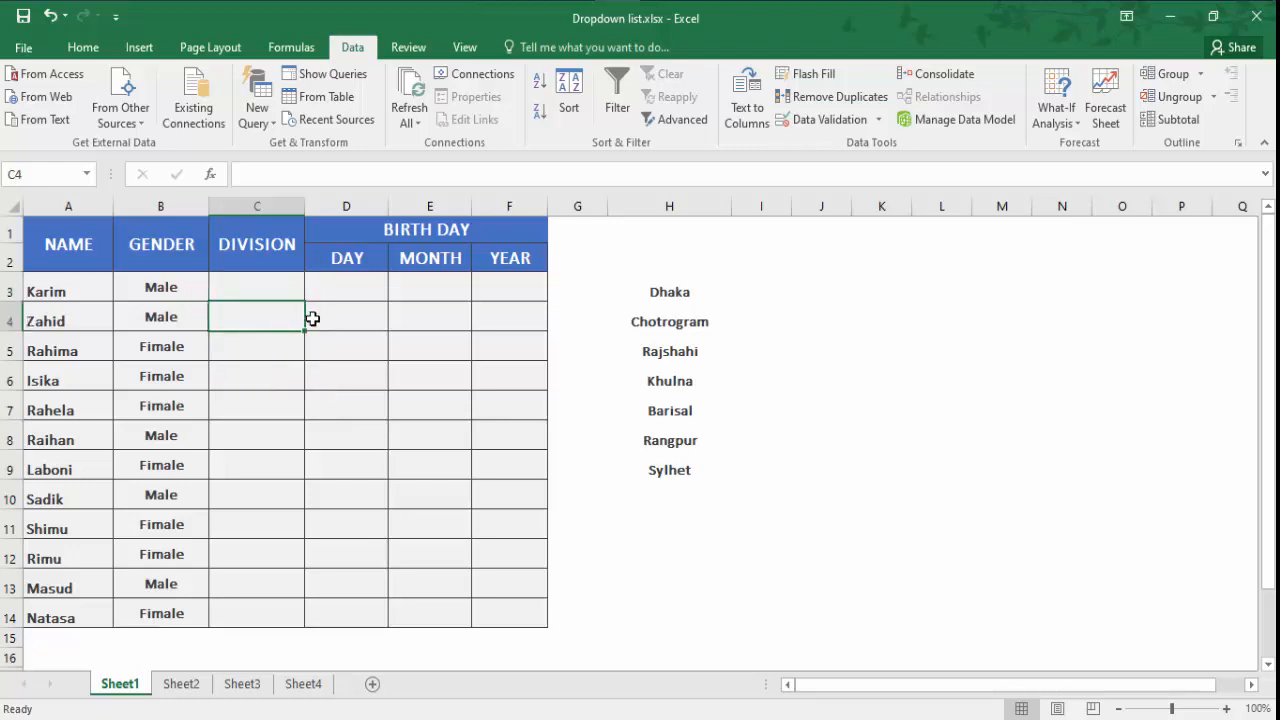
{"action": "left_click", "coordinate": [272, 290]}
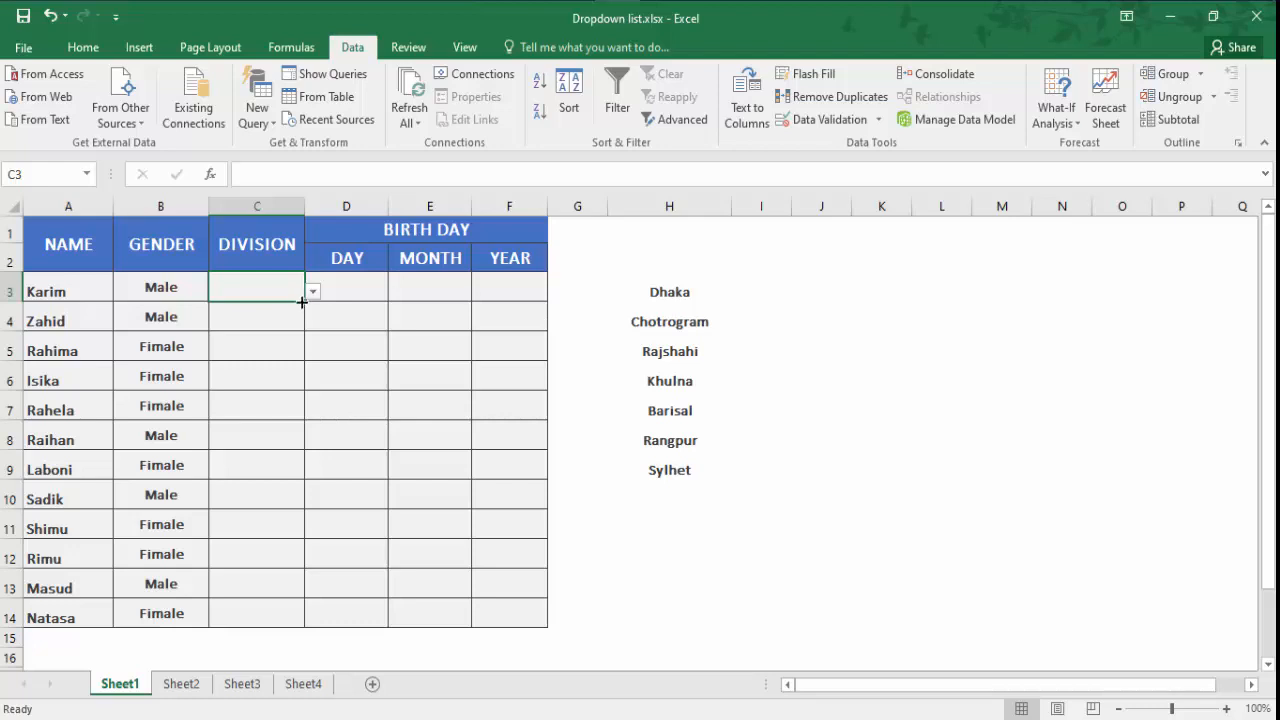
{"action": "left_click_drag", "start_coordinate": [302, 302], "coordinate": [296, 629]}
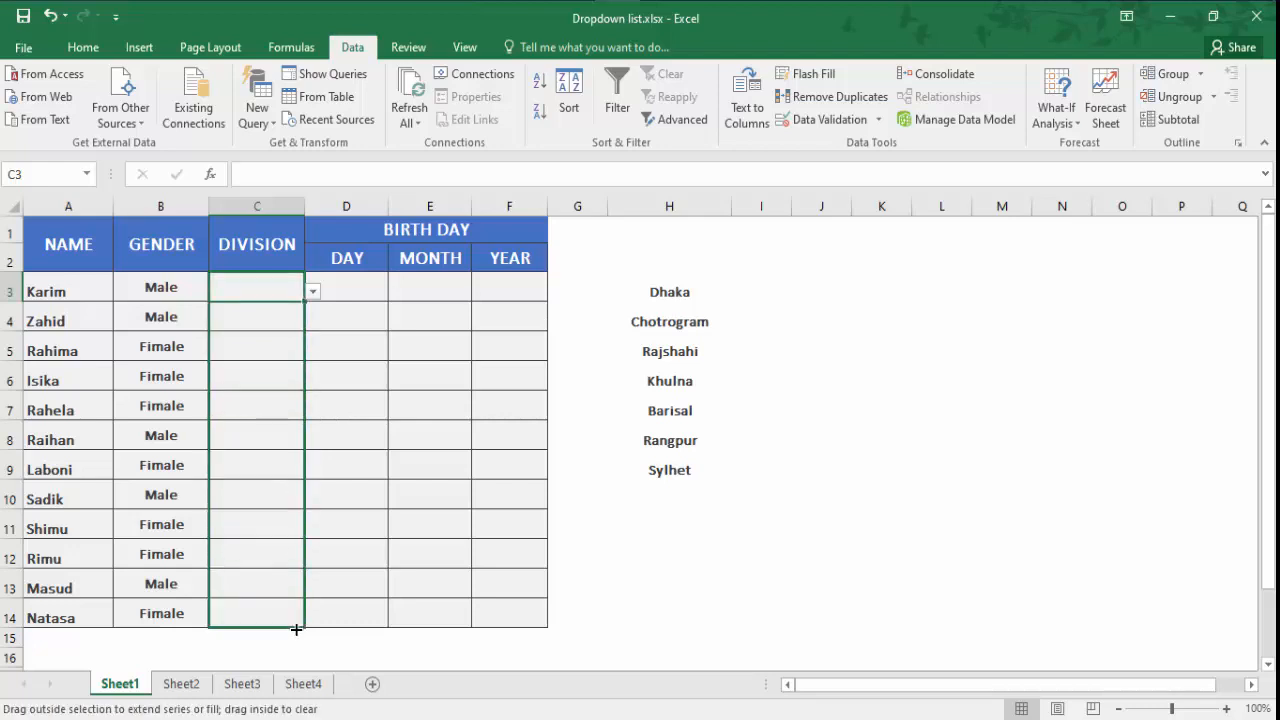
Choose the divisions from the drop-downs in C3:C6: Chotrogram, Rajshahi, Rajshahi and Barisal
{"action": "left_click", "coordinate": [270, 289]}
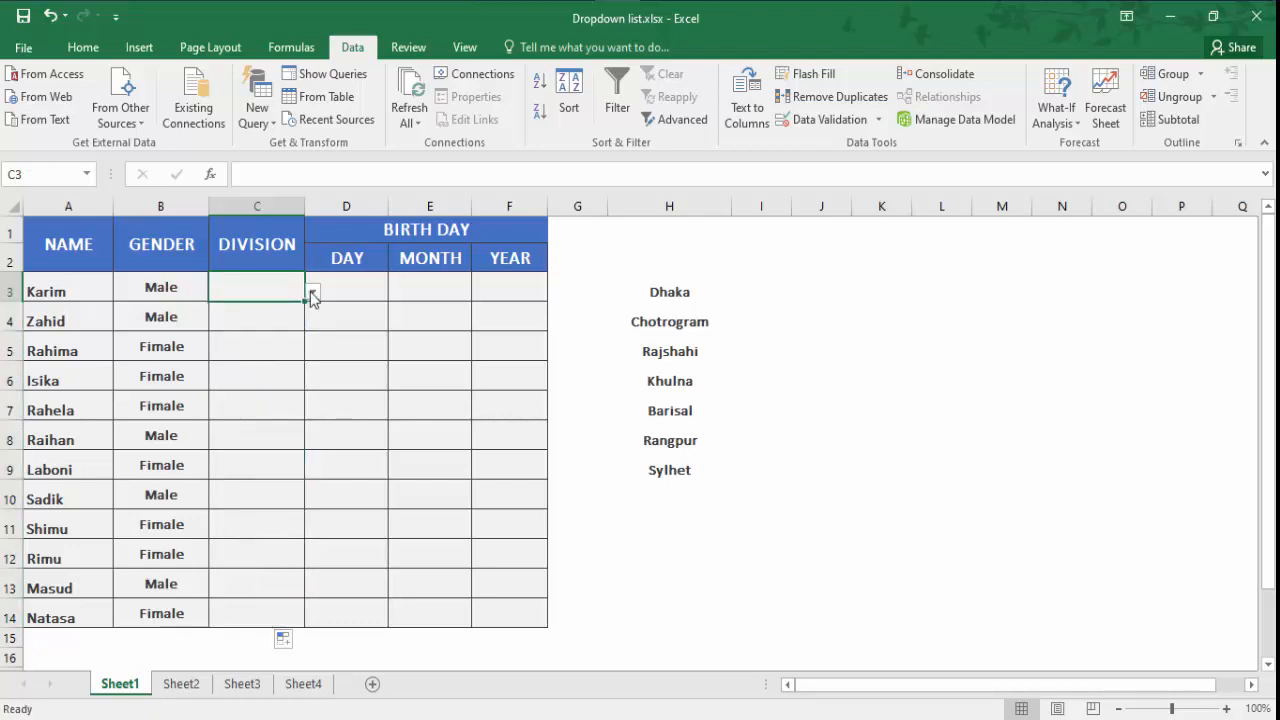
{"action": "left_click", "coordinate": [312, 293]}
{"action": "left_click", "coordinate": [281, 322]}
{"action": "left_click", "coordinate": [283, 323]}
{"action": "left_click", "coordinate": [313, 321]}
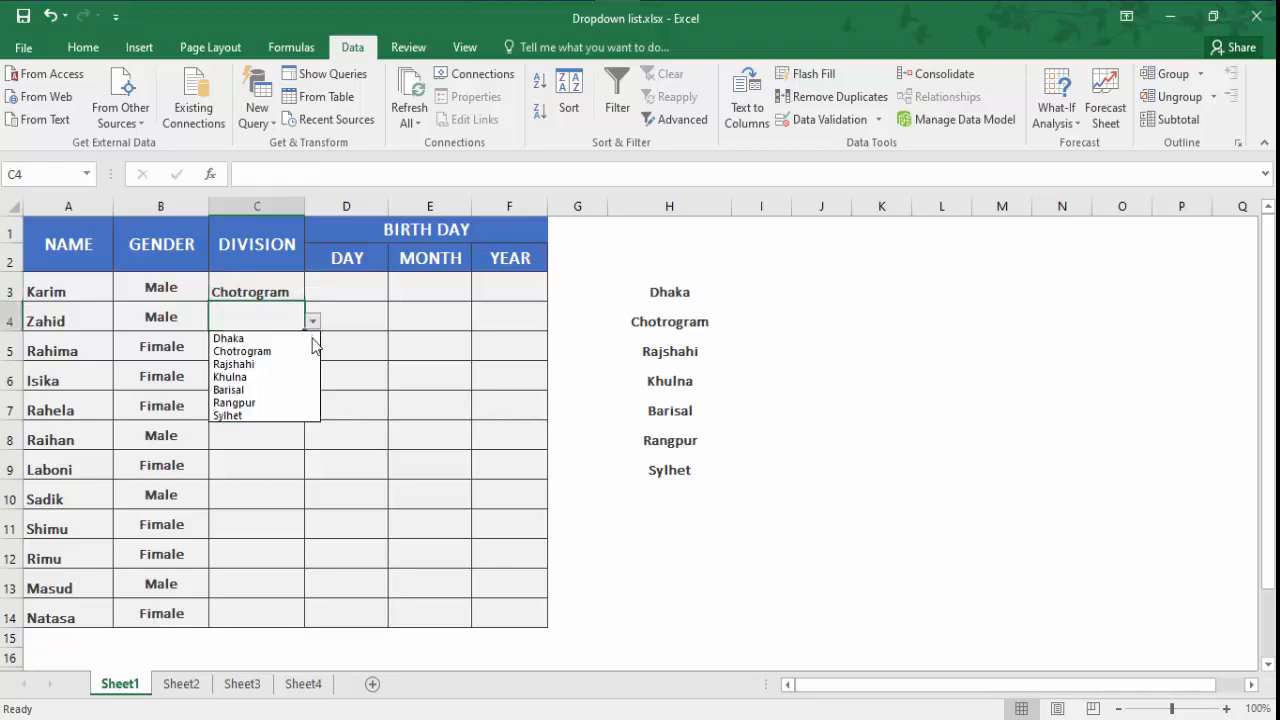
{"action": "left_click", "coordinate": [295, 366]}
{"action": "left_click", "coordinate": [238, 351]}
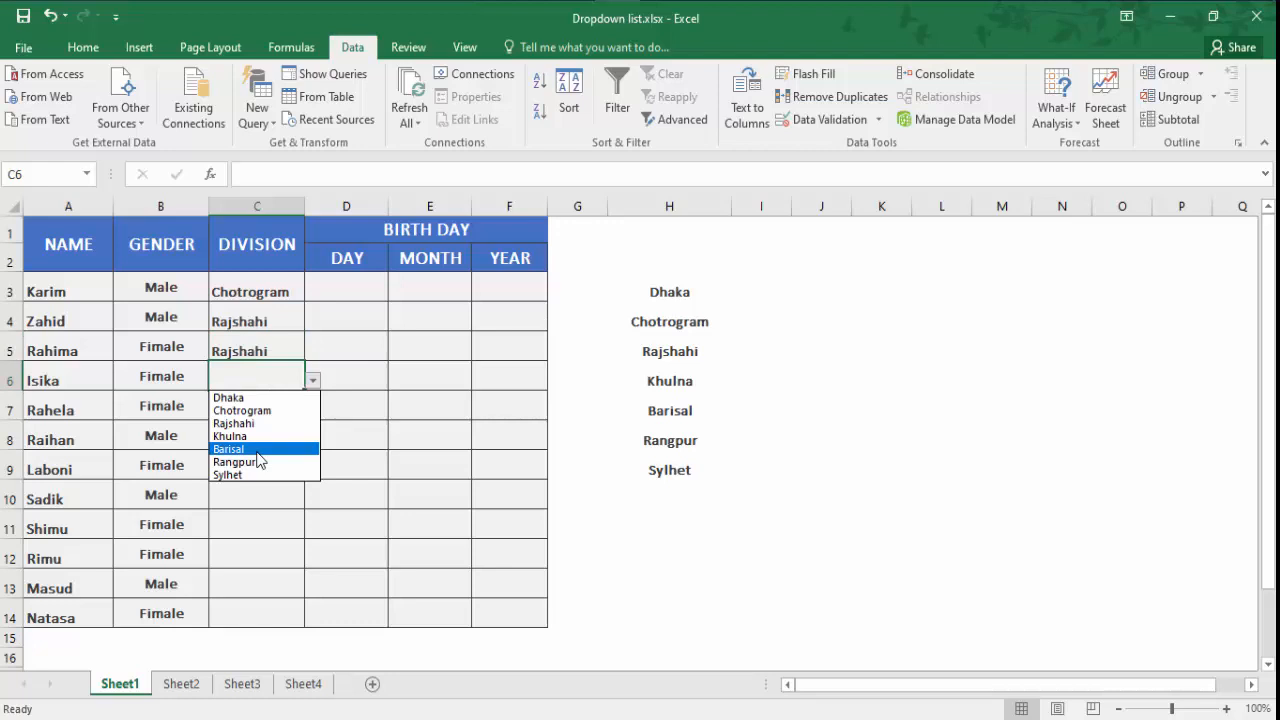
{"action": "left_click", "coordinate": [258, 458]}
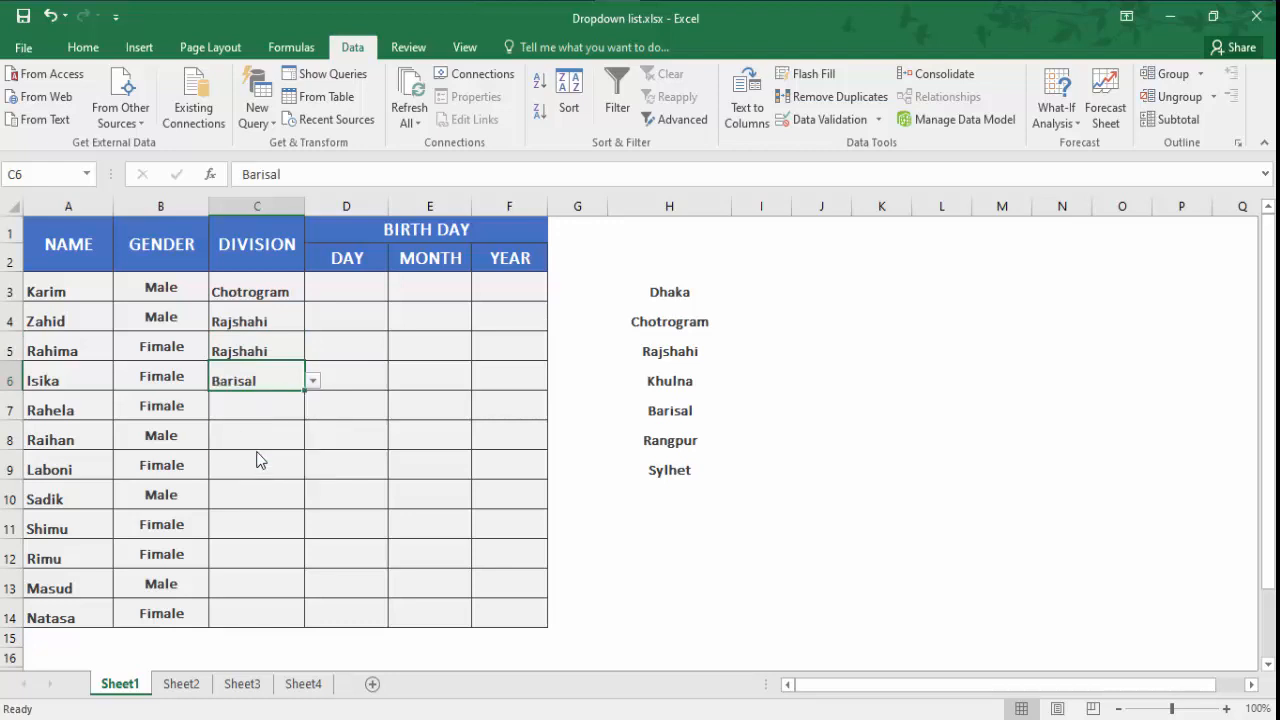
Choose the divisions from the drop-downs in C7:C9: Rangpur in C7, Rajshahi in C8 and C9
{"action": "left_click", "coordinate": [261, 410]}
{"action": "left_click", "coordinate": [312, 410]}
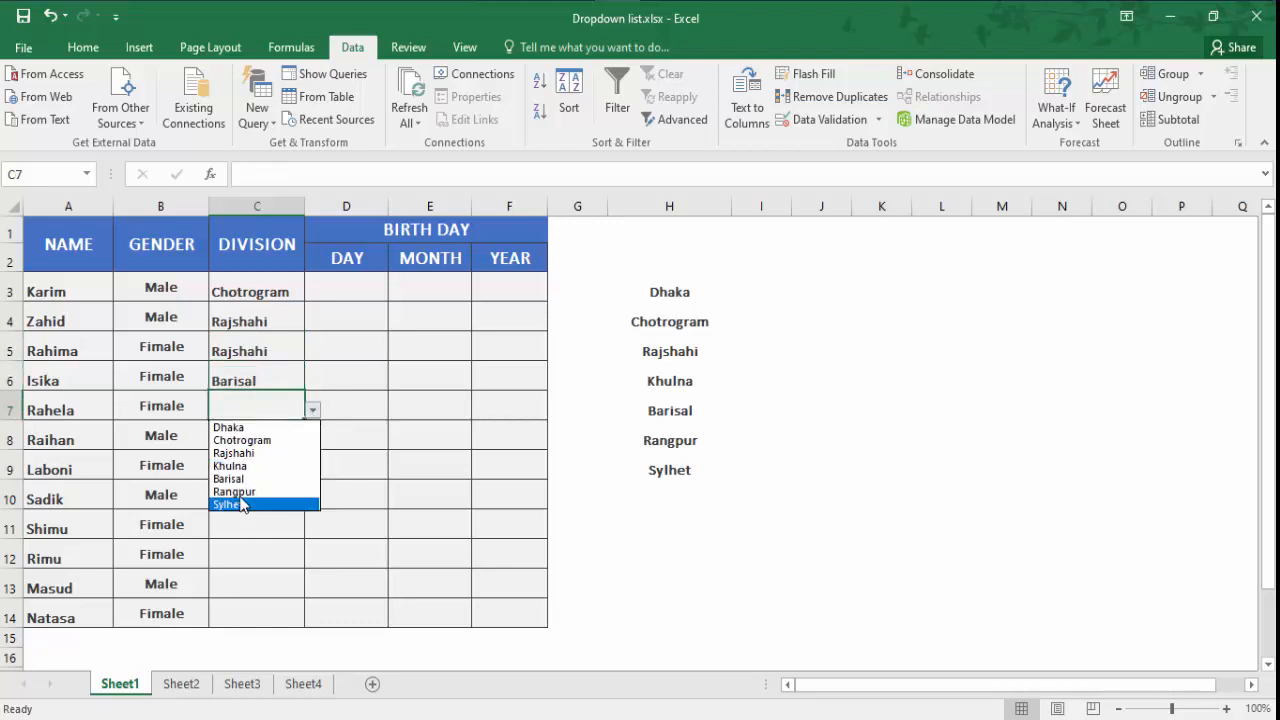
{"action": "left_click", "coordinate": [240, 491]}
{"action": "left_click", "coordinate": [252, 437]}
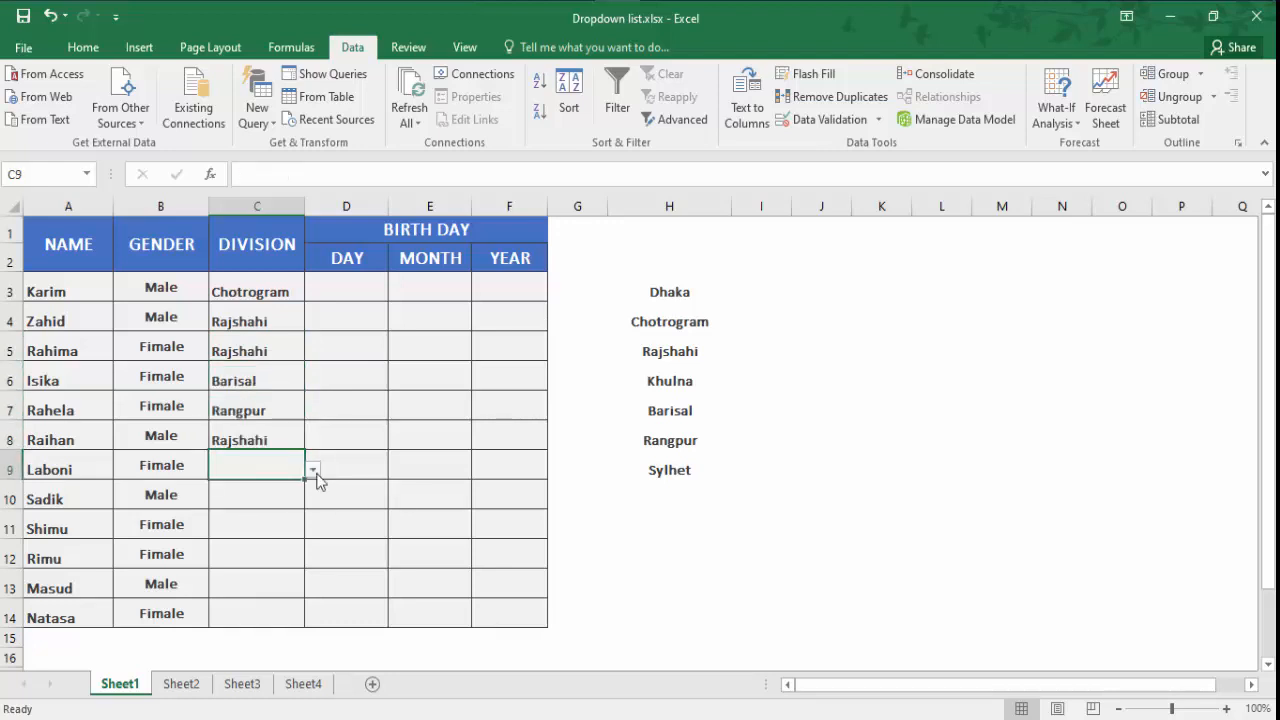
{"action": "left_click", "coordinate": [316, 474]}
{"action": "left_click", "coordinate": [262, 512]}
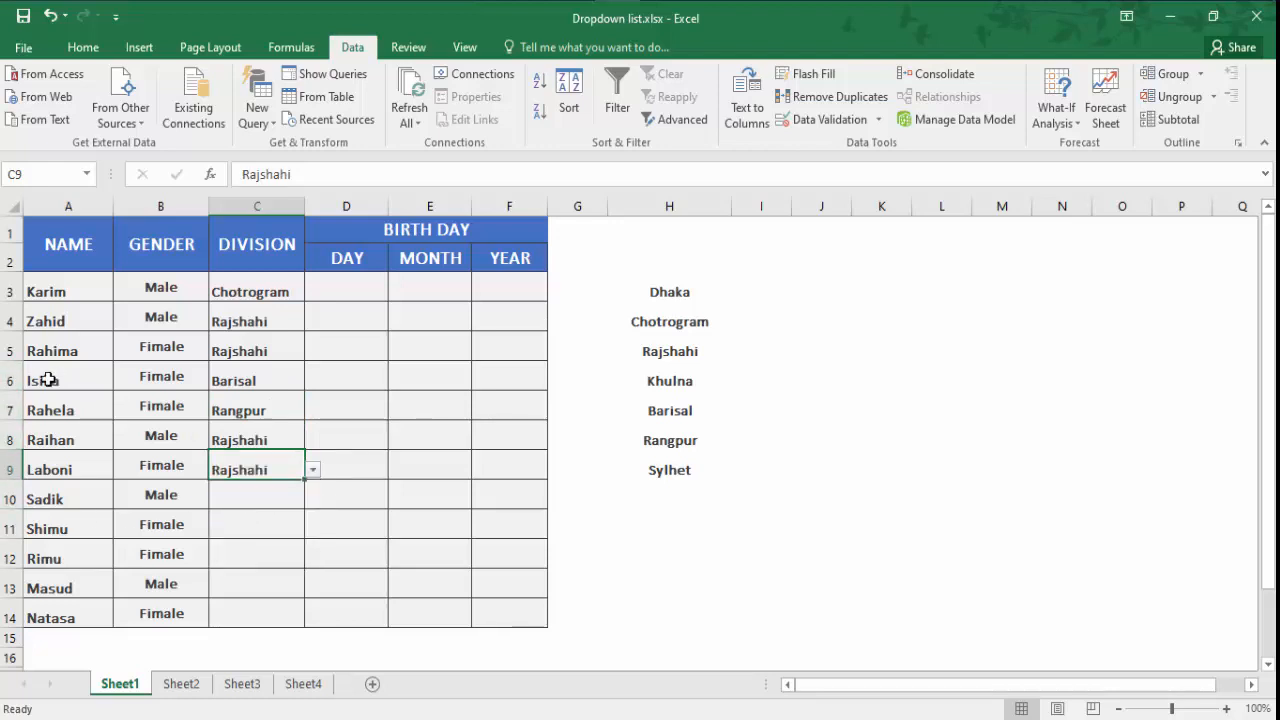
Insert a blank row above row 6 so that it also splits the division source list in column H
{"action": "left_click", "coordinate": [11, 377]}
{"action": "right_click", "coordinate": [6, 372]}
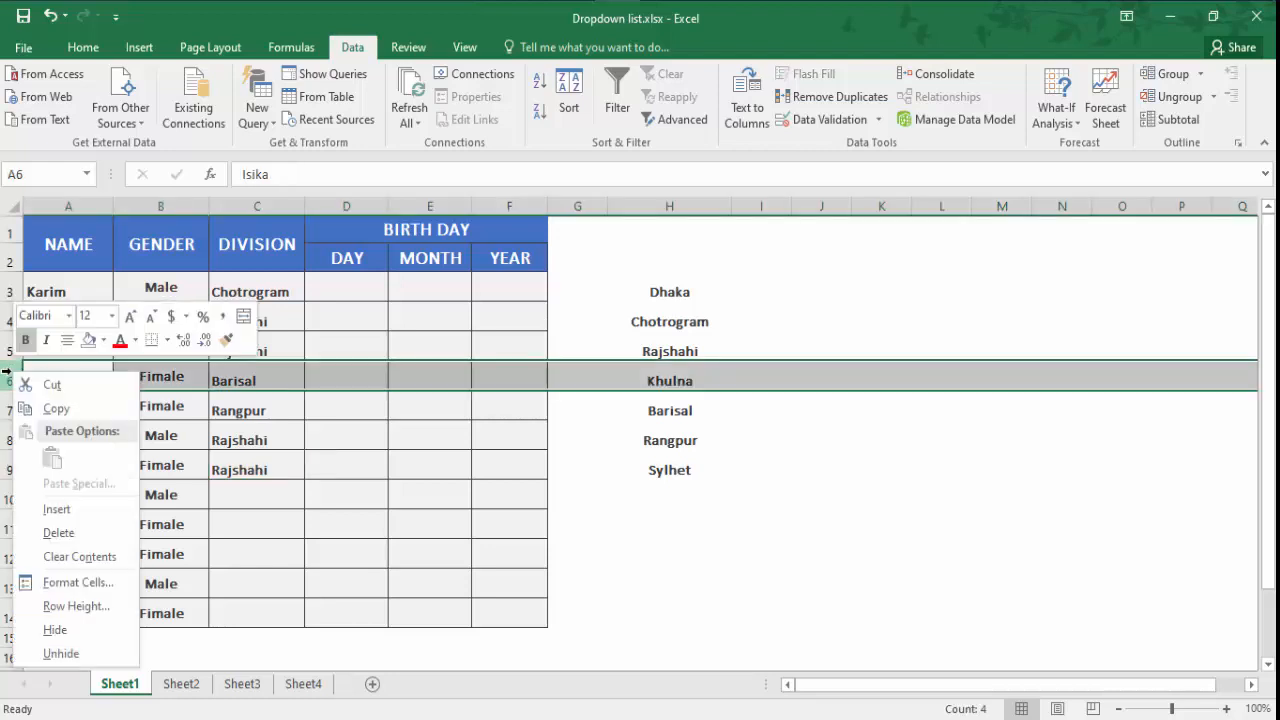
{"action": "left_click", "coordinate": [58, 509]}
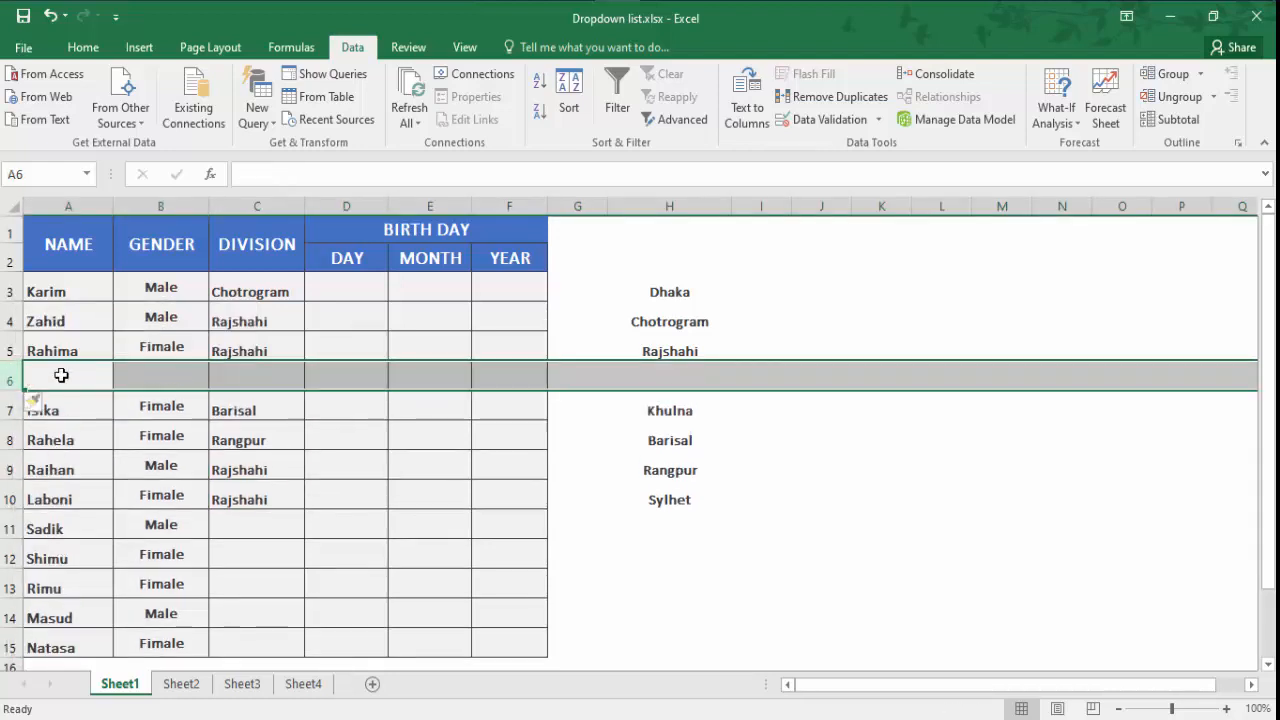
{"action": "left_click", "coordinate": [689, 373]}
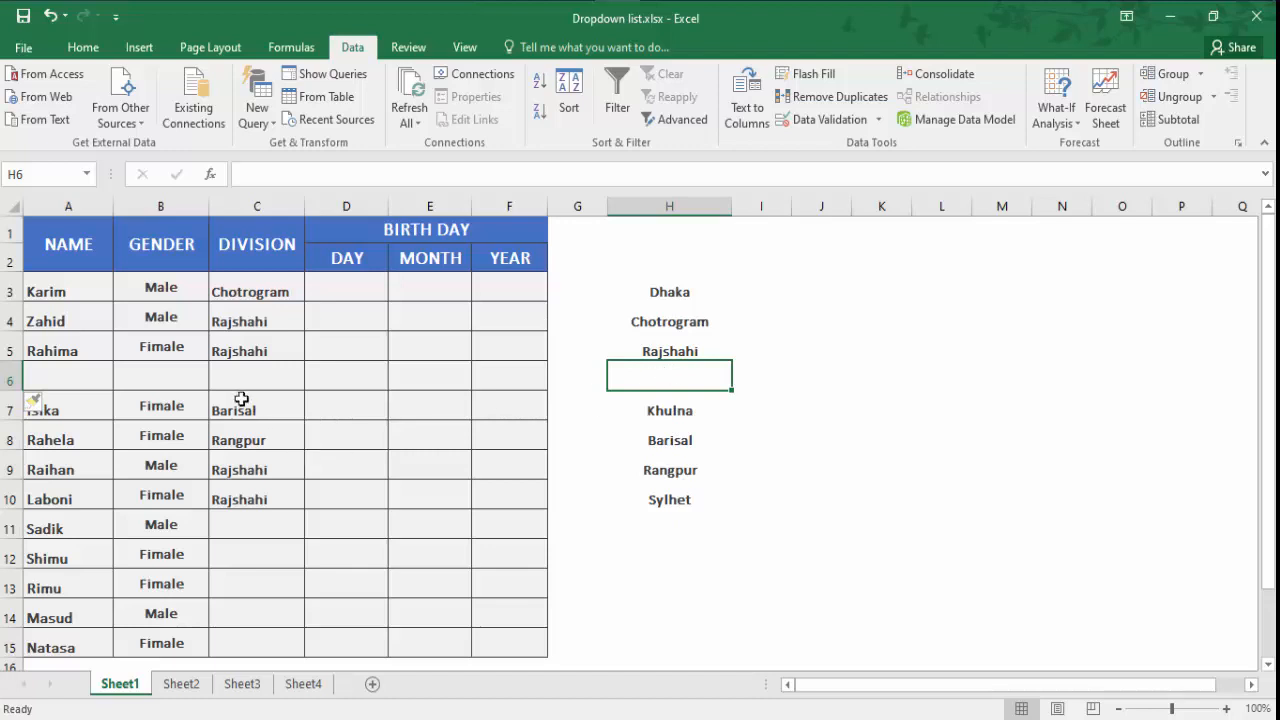
Examine how the inserted blank row affects the division drop-down in C11, without choosing an entry
{"action": "left_click", "coordinate": [262, 525]}
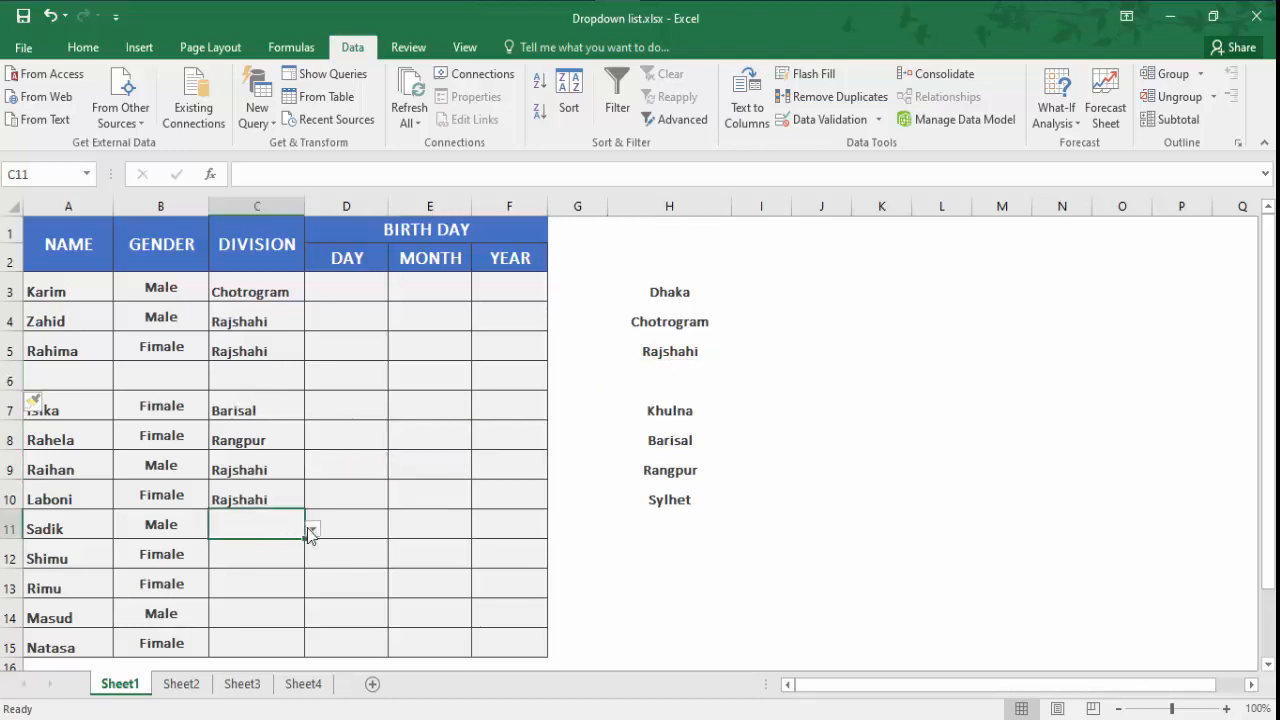
{"action": "left_click", "coordinate": [312, 531]}
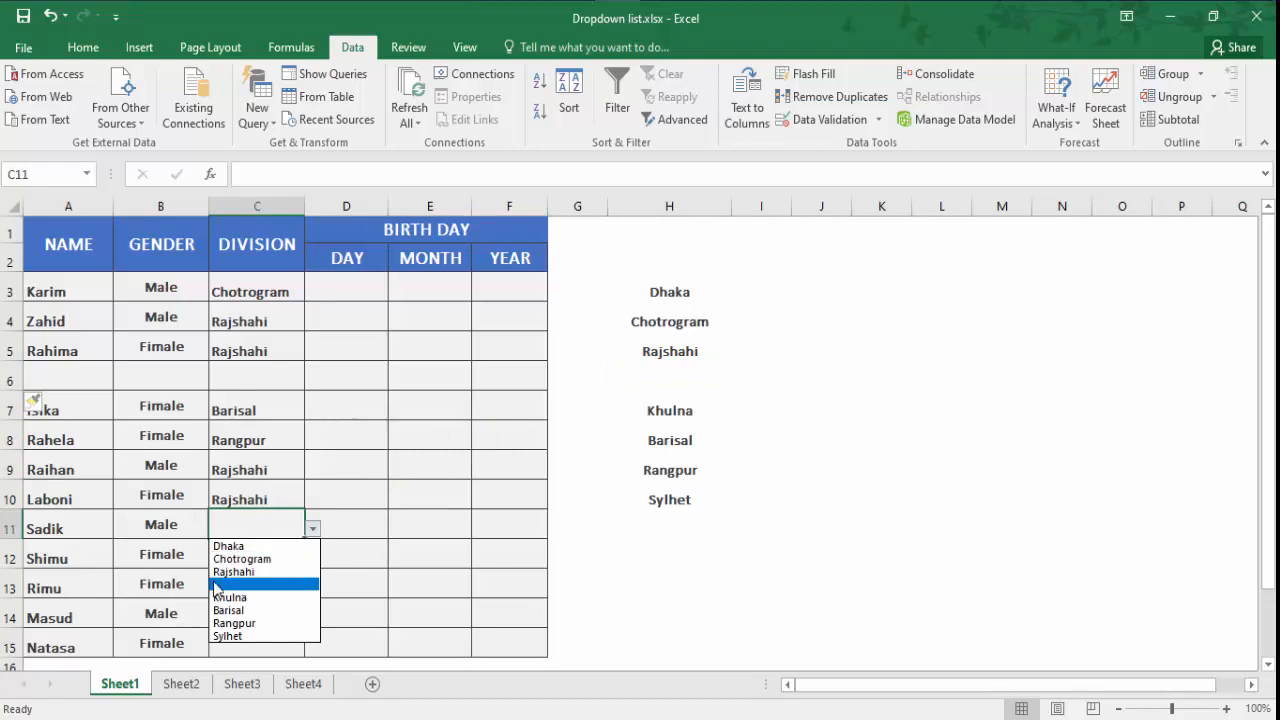
{"action": "left_click", "coordinate": [698, 347]}
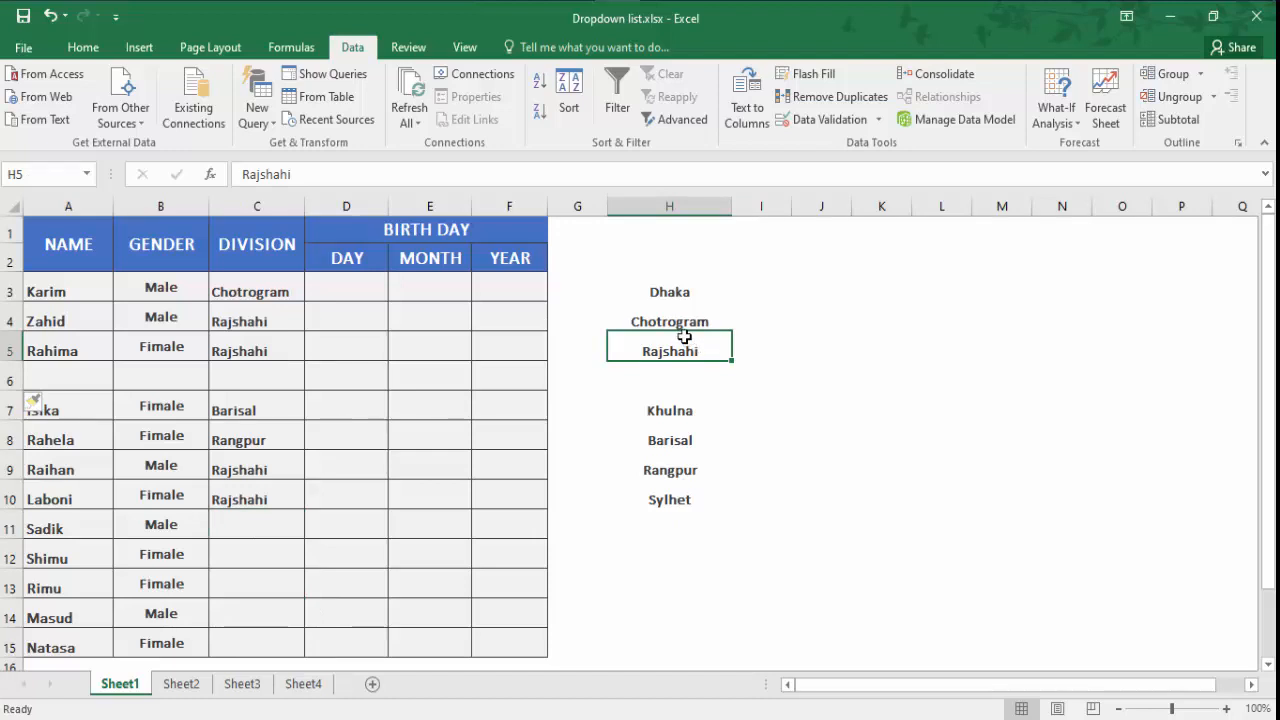
Clear the chosen divisions from C3:C12
{"action": "left_click", "coordinate": [254, 294]}
{"action": "left_click_drag", "start_coordinate": [254, 327], "coordinate": [241, 512]}
{"action": "key", "text": "Delete"}
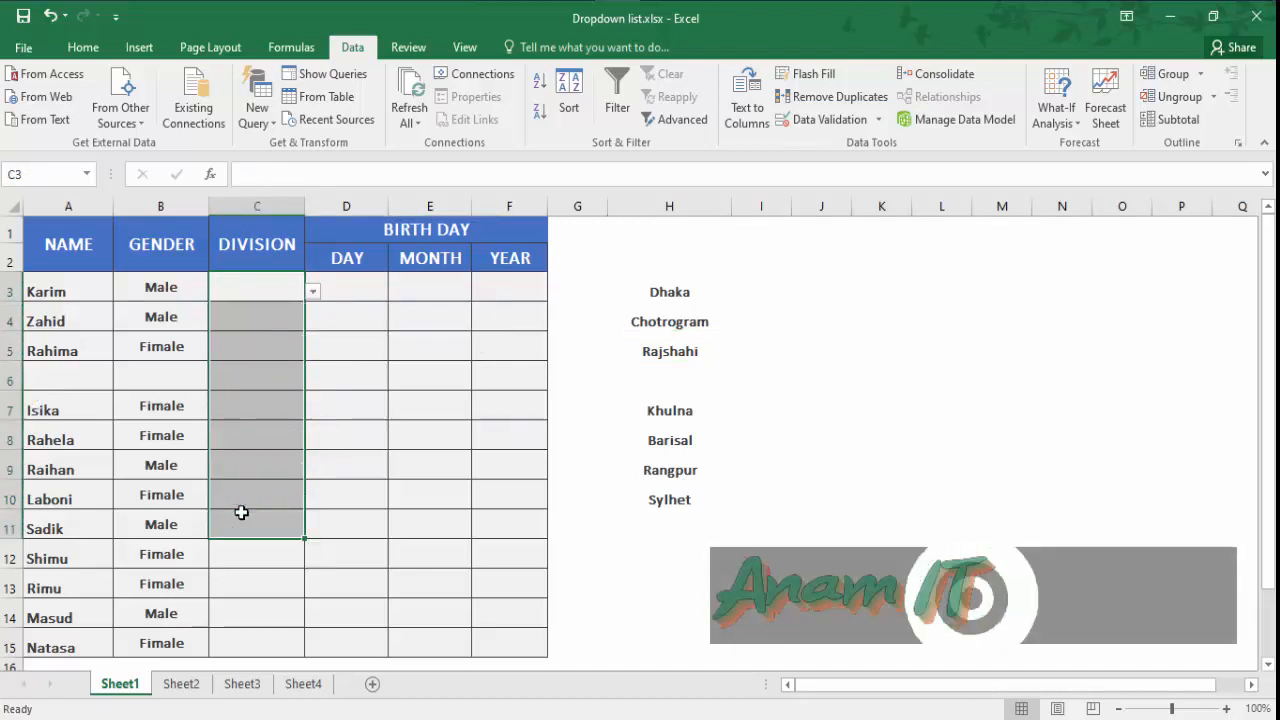
{"action": "key", "text": "ctrl+z"}
{"action": "left_click_drag", "start_coordinate": [246, 288], "coordinate": [248, 539]}
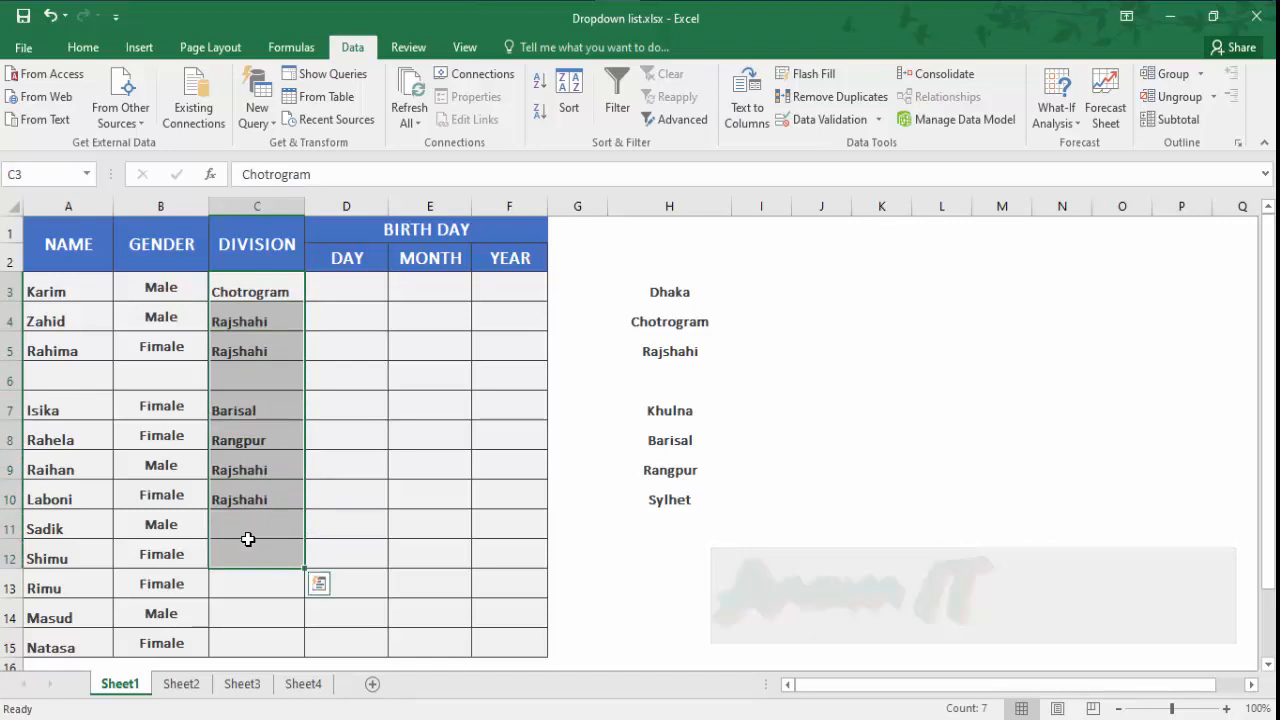
{"action": "key", "text": "Delete"}
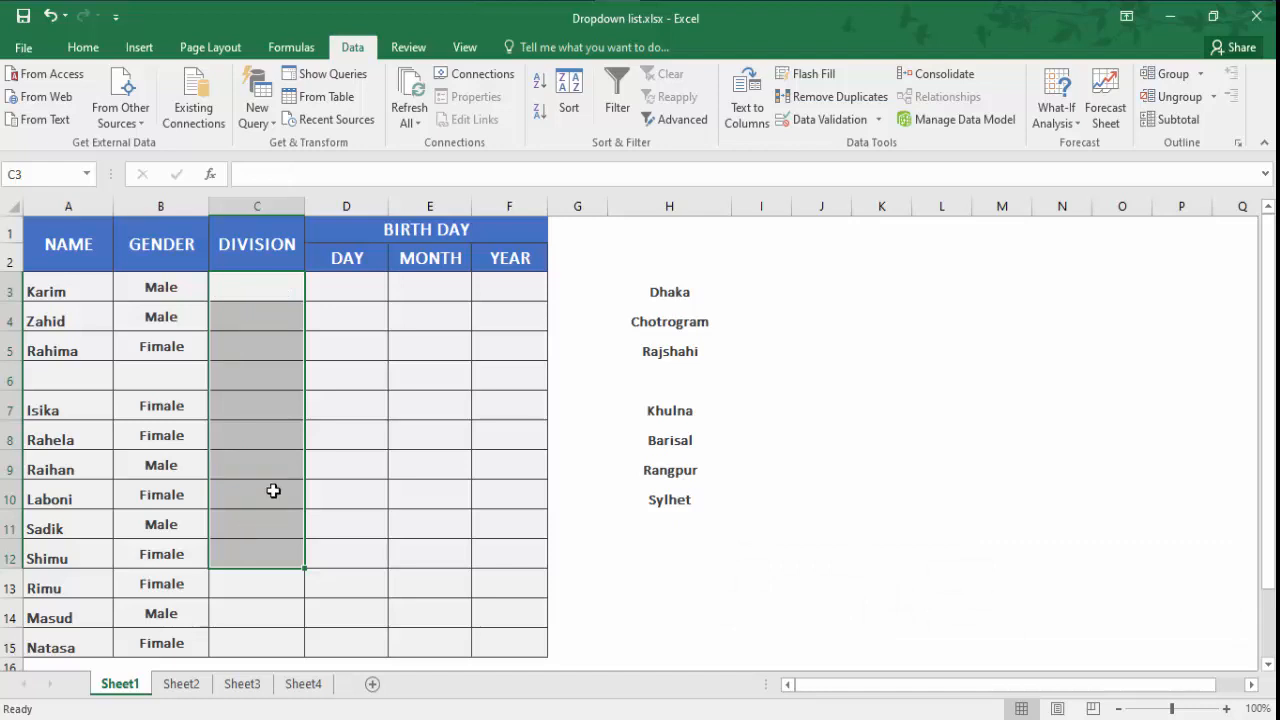
{"action": "left_click", "coordinate": [274, 490]}
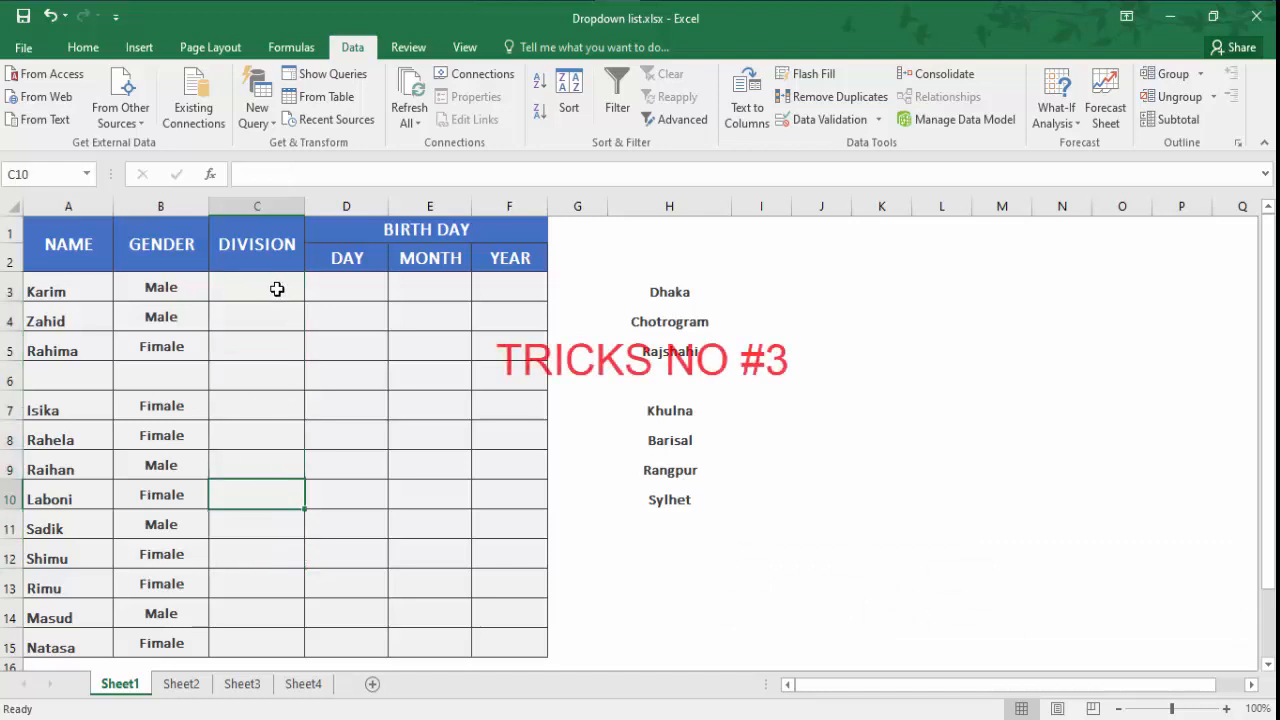
{"action": "key", "text": "Up"}
{"action": "key", "text": "Up"}
{"action": "key", "text": "Up"}
{"action": "key", "text": "Up"}
{"action": "key", "text": "Up"}
{"action": "key", "text": "Up"}
{"action": "key", "text": "Up"}
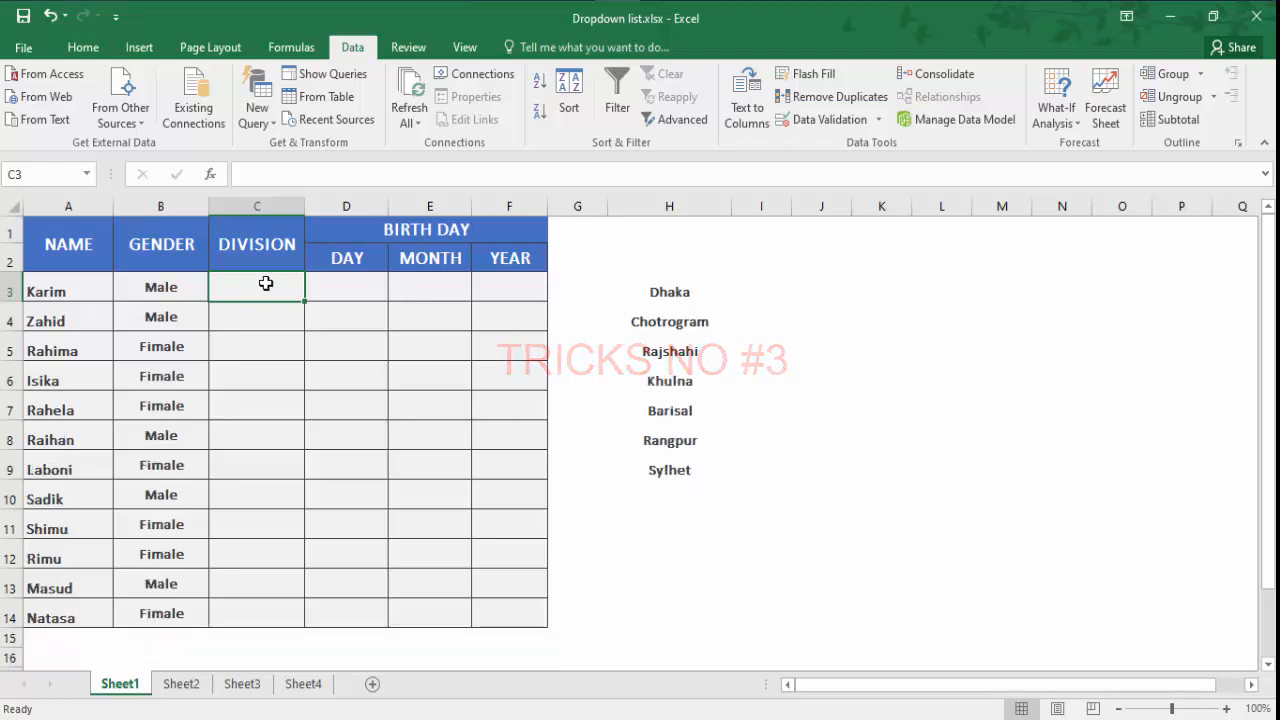
Start a data validation rule for the division cells C3:C14 that allows a list
{"action": "left_click_drag", "start_coordinate": [265, 284], "coordinate": [270, 607]}
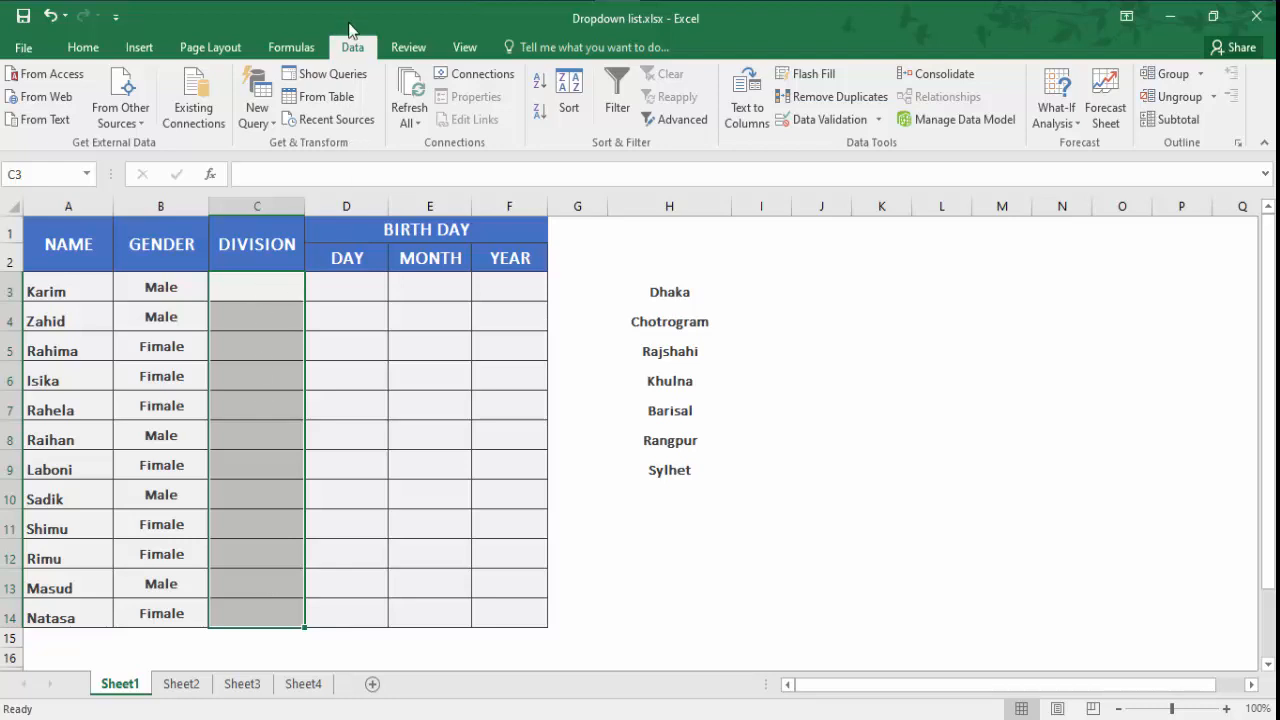
{"action": "left_click", "coordinate": [853, 118]}
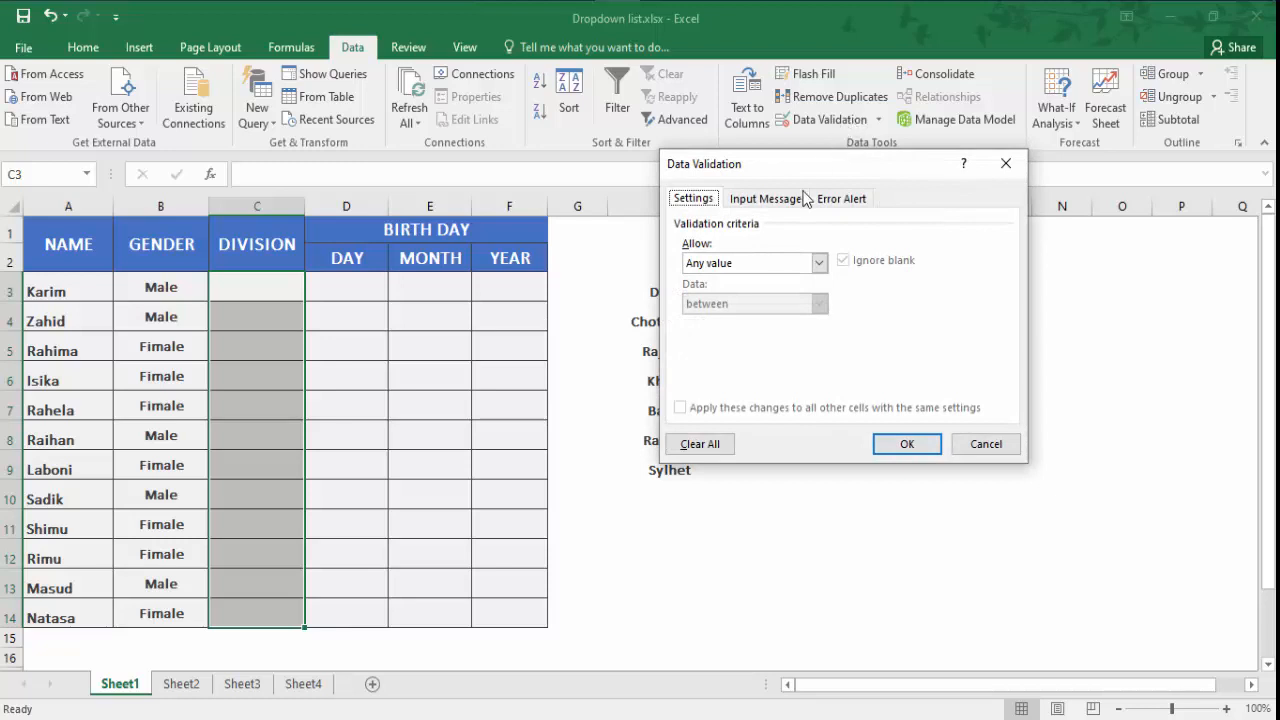
{"action": "left_click", "coordinate": [819, 263]}
{"action": "left_click", "coordinate": [700, 319]}
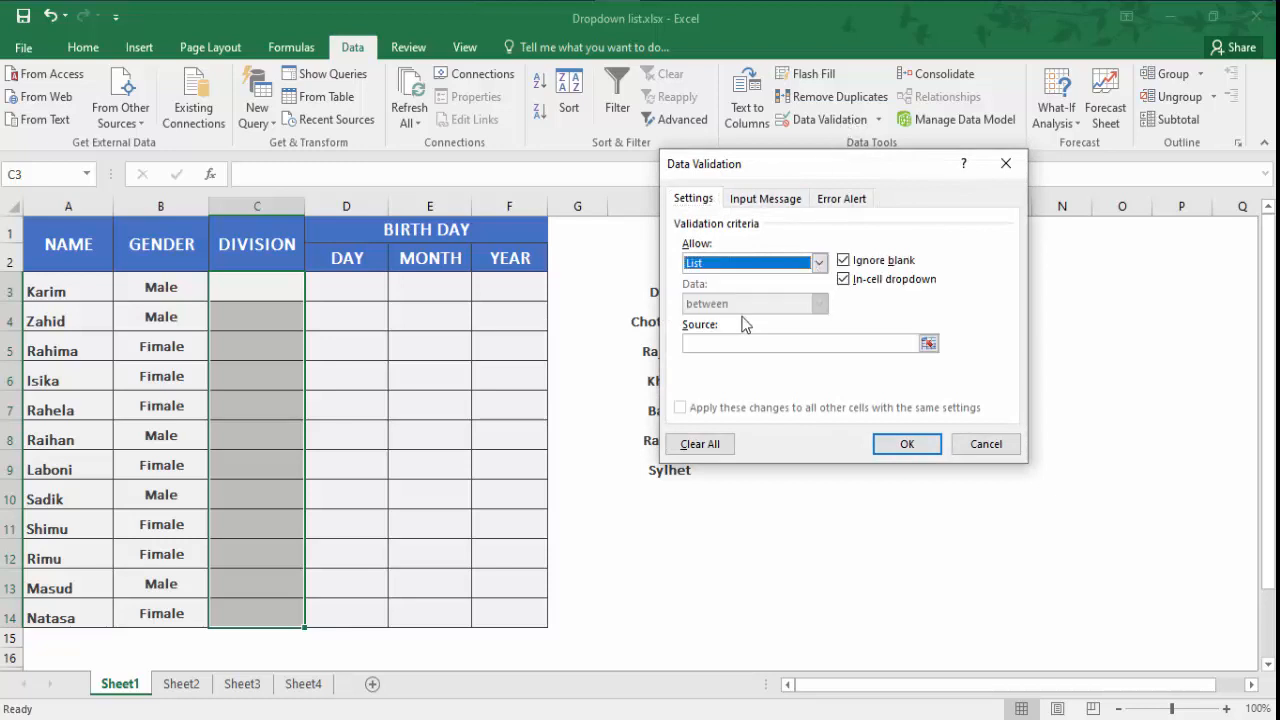
{"action": "left_click", "coordinate": [706, 342]}
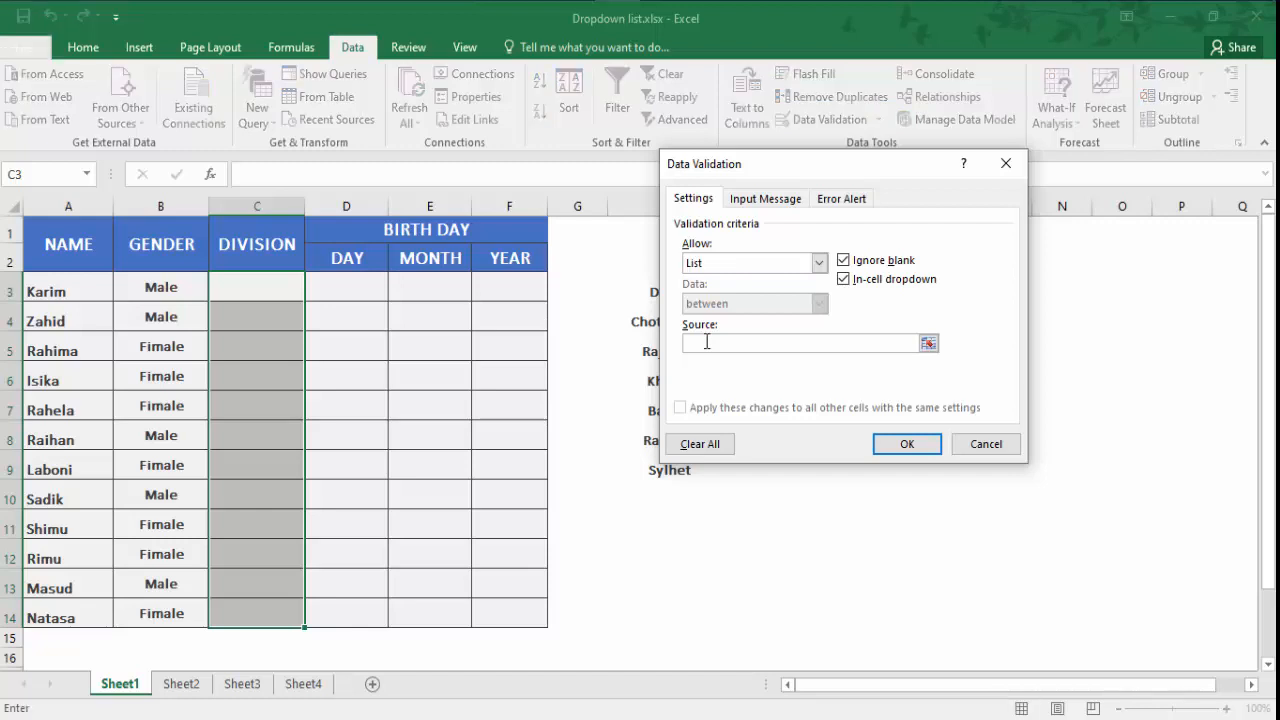
Set the list source to the divisions on Sheet2, =Sheet2!$E$2:$E$8, and apply the validation rule
{"action": "type", "text": "="}
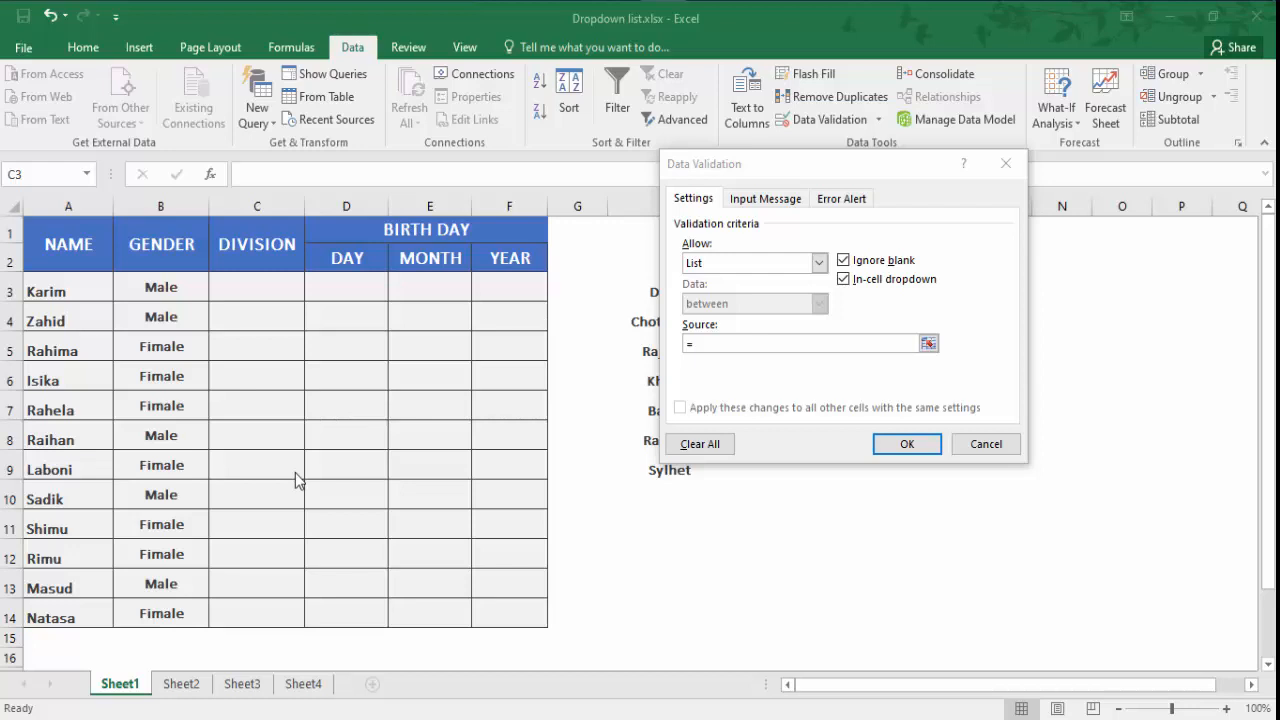
{"action": "left_click", "coordinate": [190, 686]}
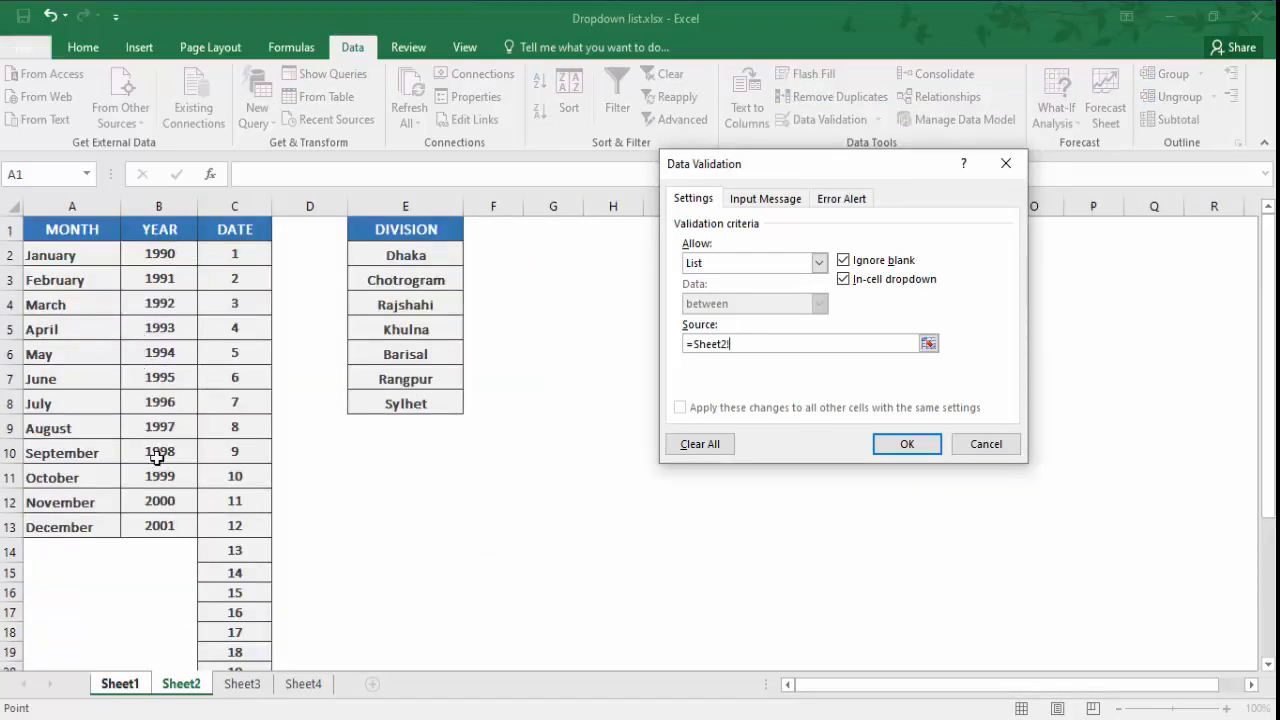
{"action": "left_click", "coordinate": [119, 687]}
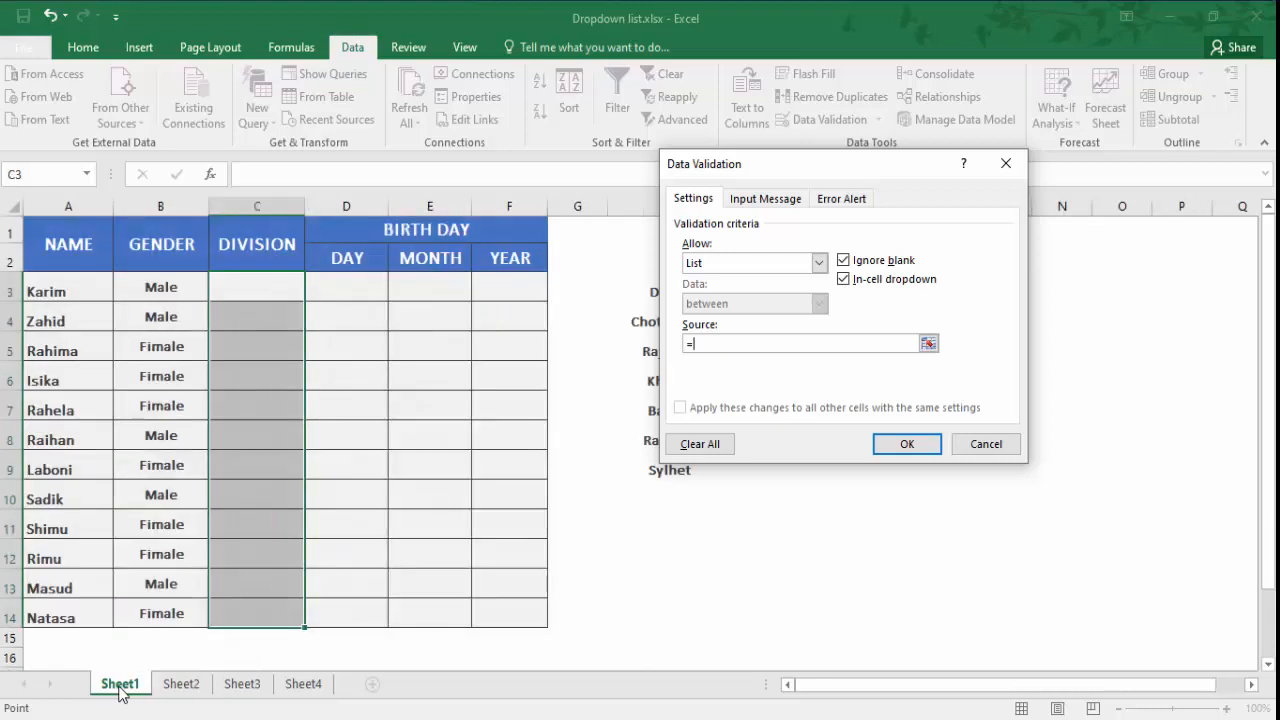
{"action": "left_click", "coordinate": [163, 690]}
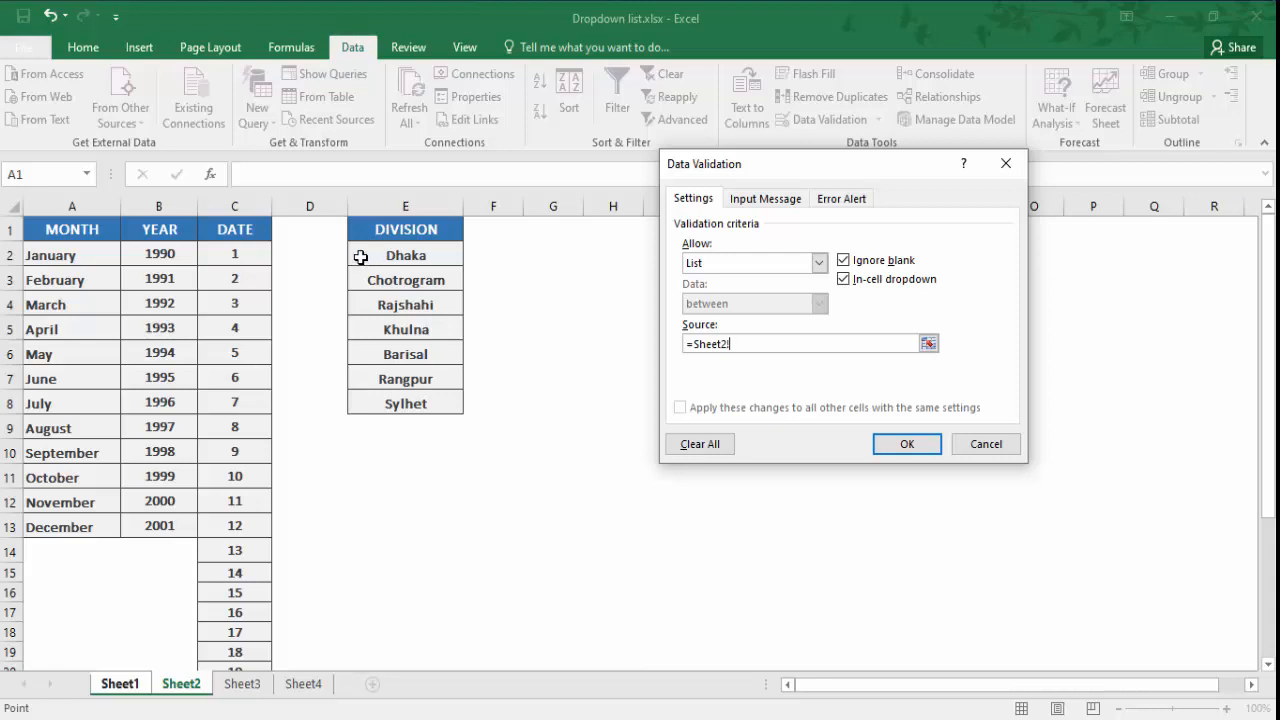
{"action": "left_click_drag", "start_coordinate": [360, 257], "coordinate": [396, 405]}
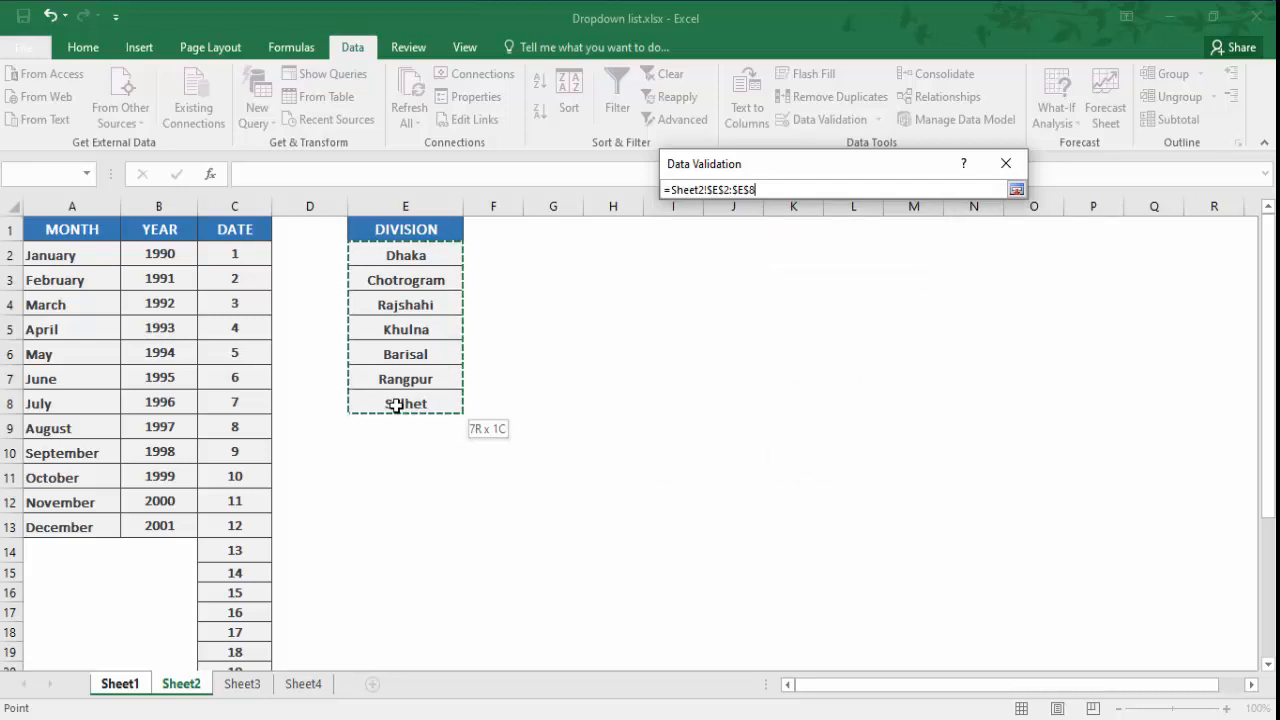
{"action": "left_click_drag", "start_coordinate": [396, 405], "coordinate": [396, 405]}
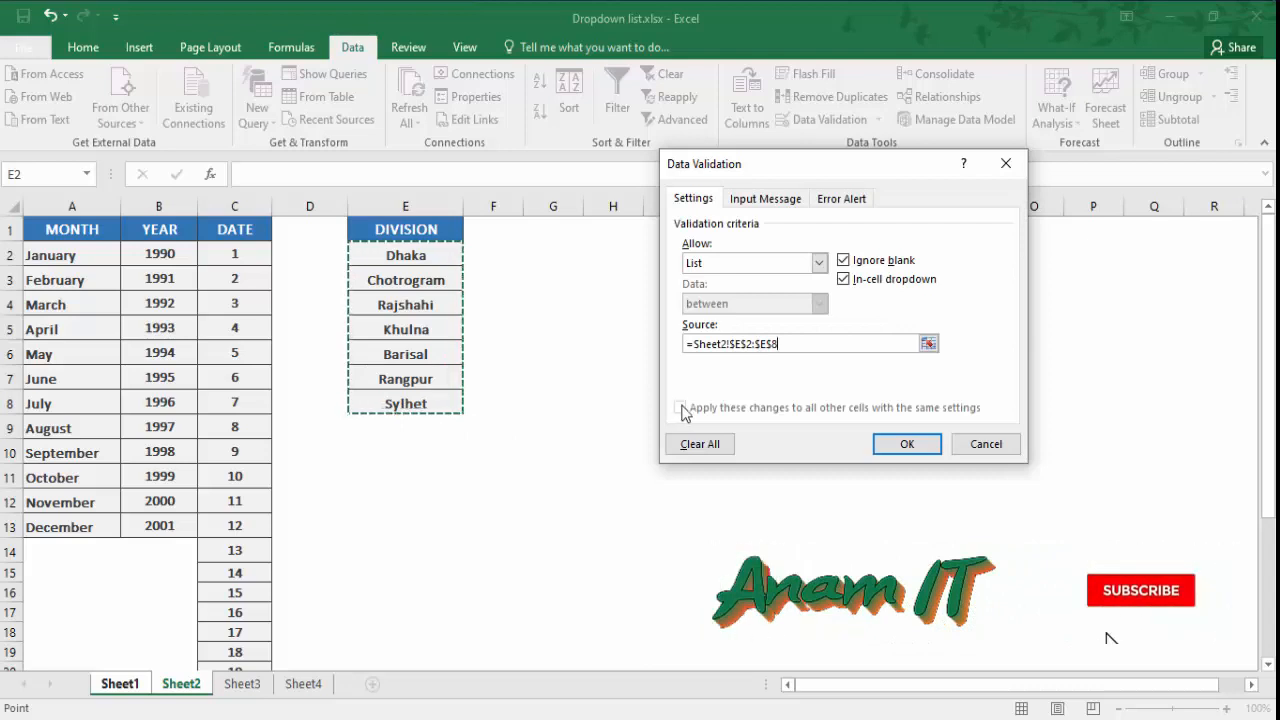
{"action": "left_click", "coordinate": [905, 445]}
Check that the division cells C3 to C7 each offer a drop-down
{"action": "left_click", "coordinate": [256, 288]}
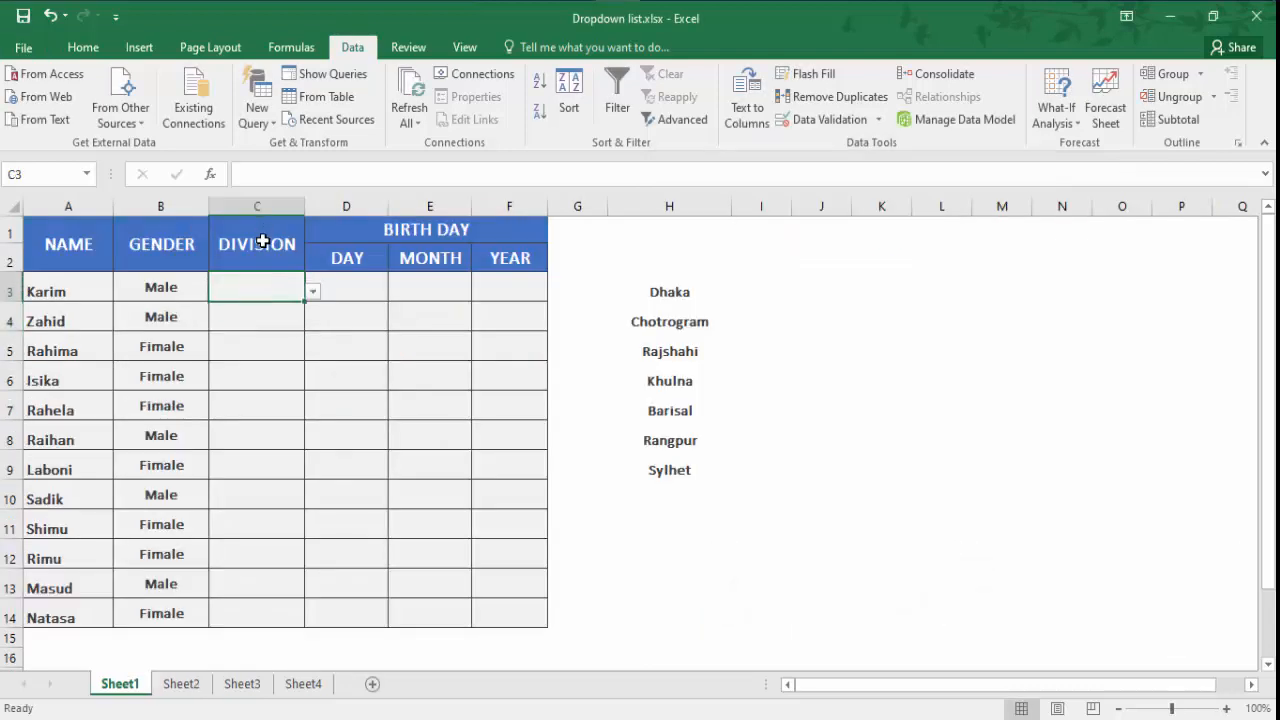
{"action": "left_click", "coordinate": [266, 315]}
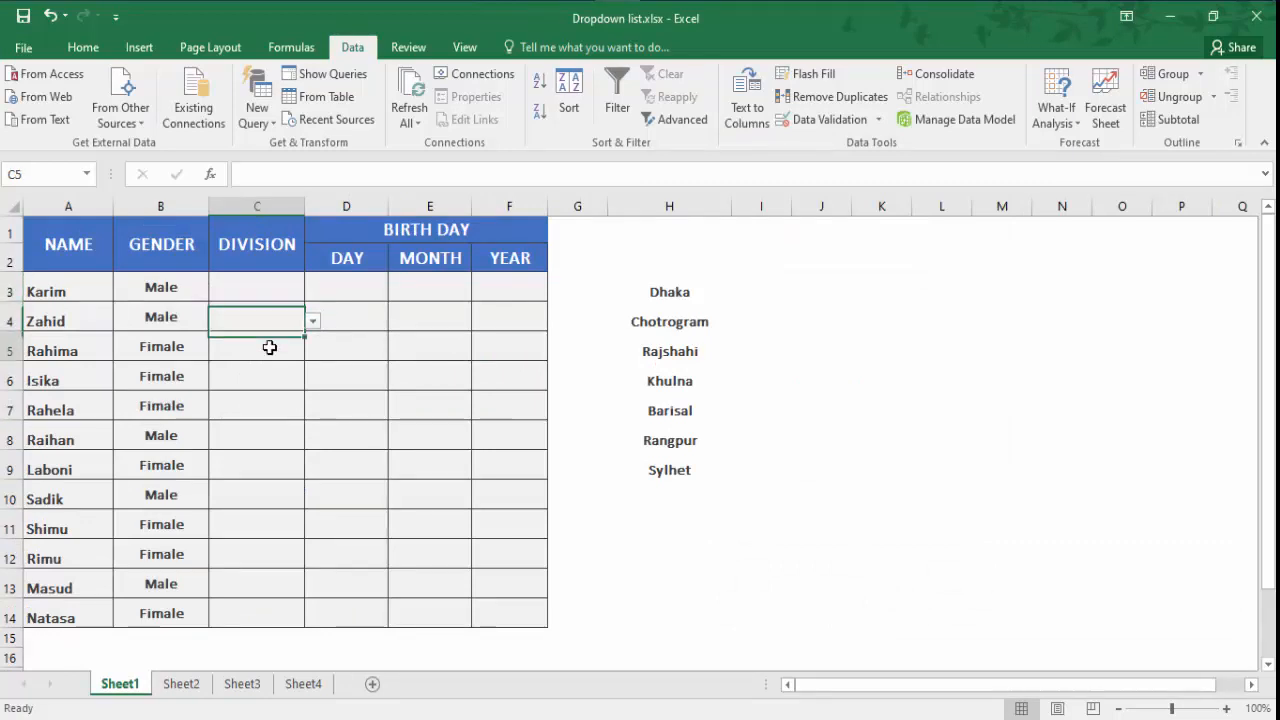
{"action": "left_click", "coordinate": [270, 352]}
{"action": "left_click", "coordinate": [266, 377]}
{"action": "left_click", "coordinate": [266, 411]}
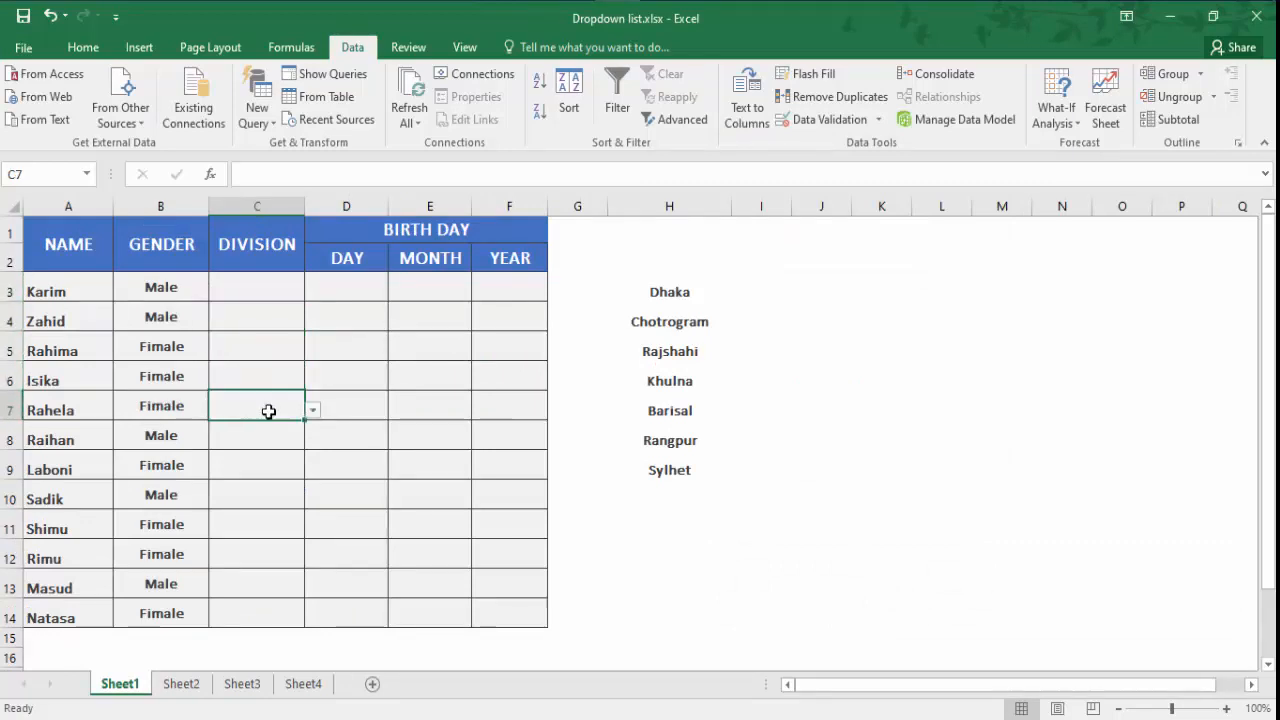
Choose Chotrogram in C8 and Rajshahi in C7 from the division drop-downs
{"action": "left_click", "coordinate": [267, 430]}
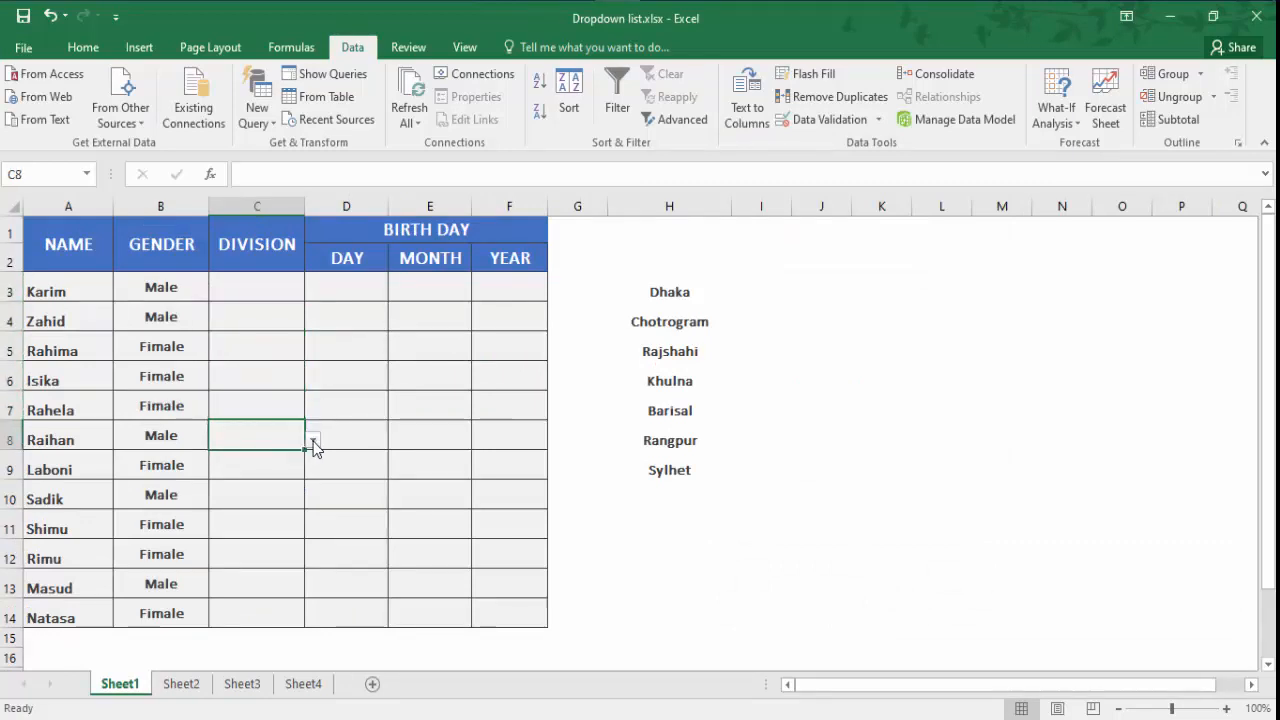
{"action": "left_click", "coordinate": [313, 441]}
{"action": "left_click", "coordinate": [270, 470]}
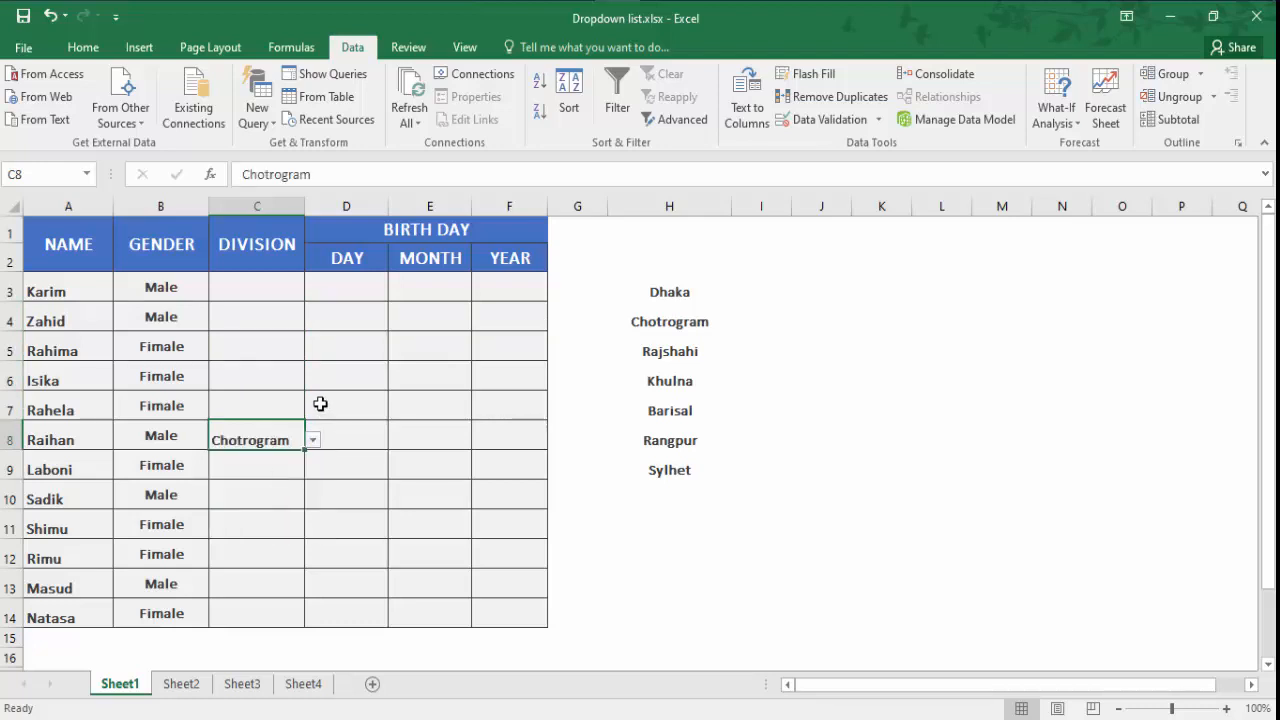
{"action": "left_click", "coordinate": [293, 403]}
{"action": "left_click", "coordinate": [313, 410]}
{"action": "left_click", "coordinate": [272, 455]}
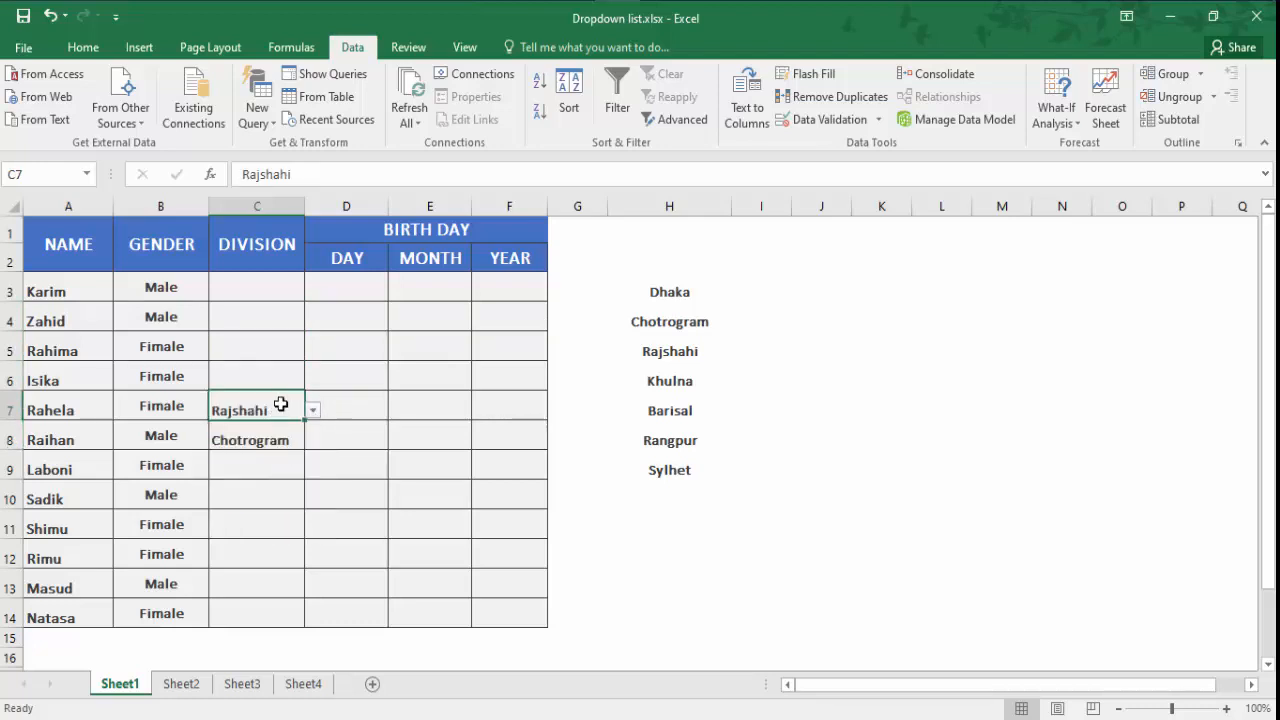
Choose the divisions from the drop-downs in C3:C6: Khulna in C6, Rangpur in C5, Khulna in C4 and Barisal in C3
{"action": "left_click", "coordinate": [279, 377]}
{"action": "left_click", "coordinate": [313, 381]}
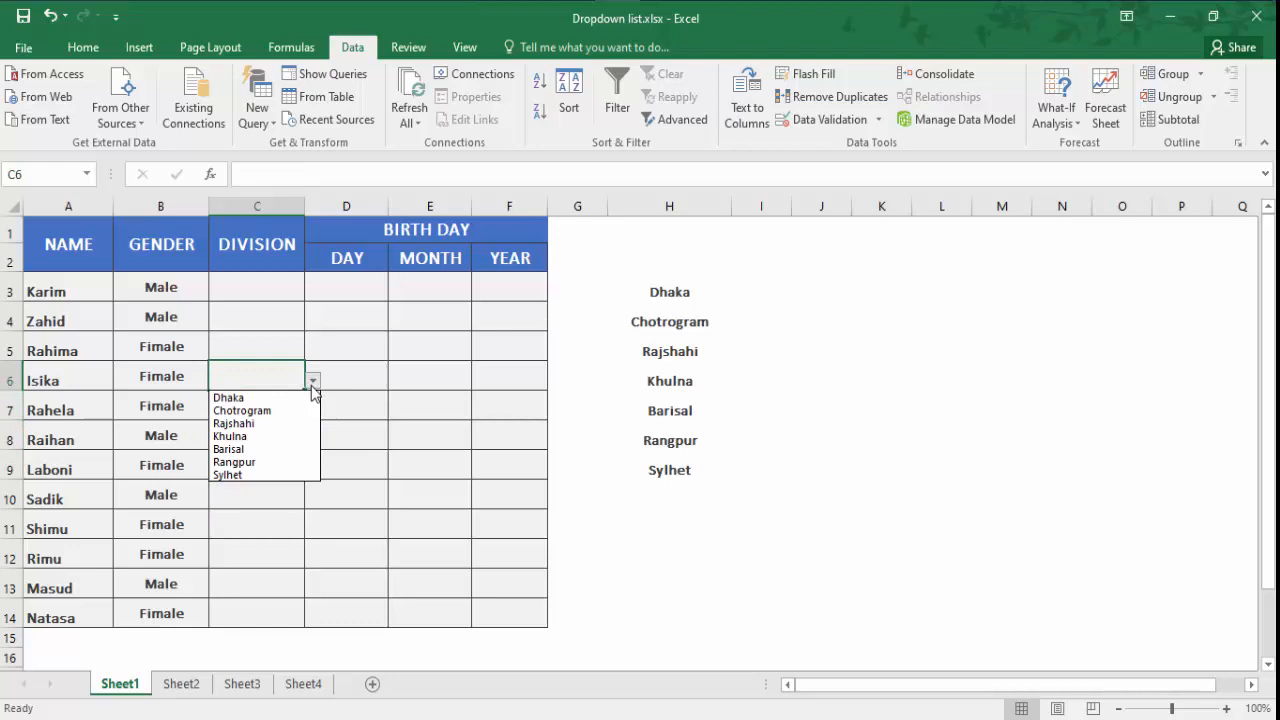
{"action": "left_click", "coordinate": [280, 435]}
{"action": "left_click", "coordinate": [265, 352]}
{"action": "left_click", "coordinate": [310, 352]}
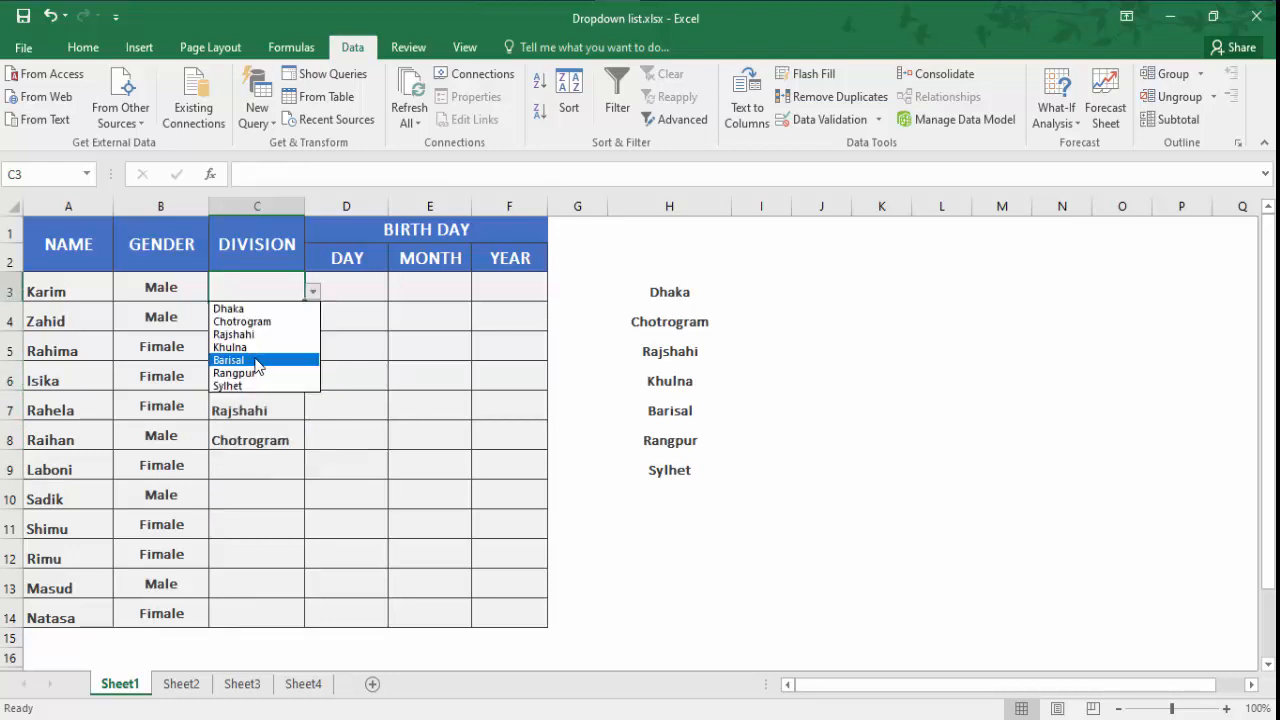
{"action": "left_click", "coordinate": [257, 362]}
Choose Rajshahi from the division drop-downs in C9 and C11
{"action": "left_click", "coordinate": [305, 472]}
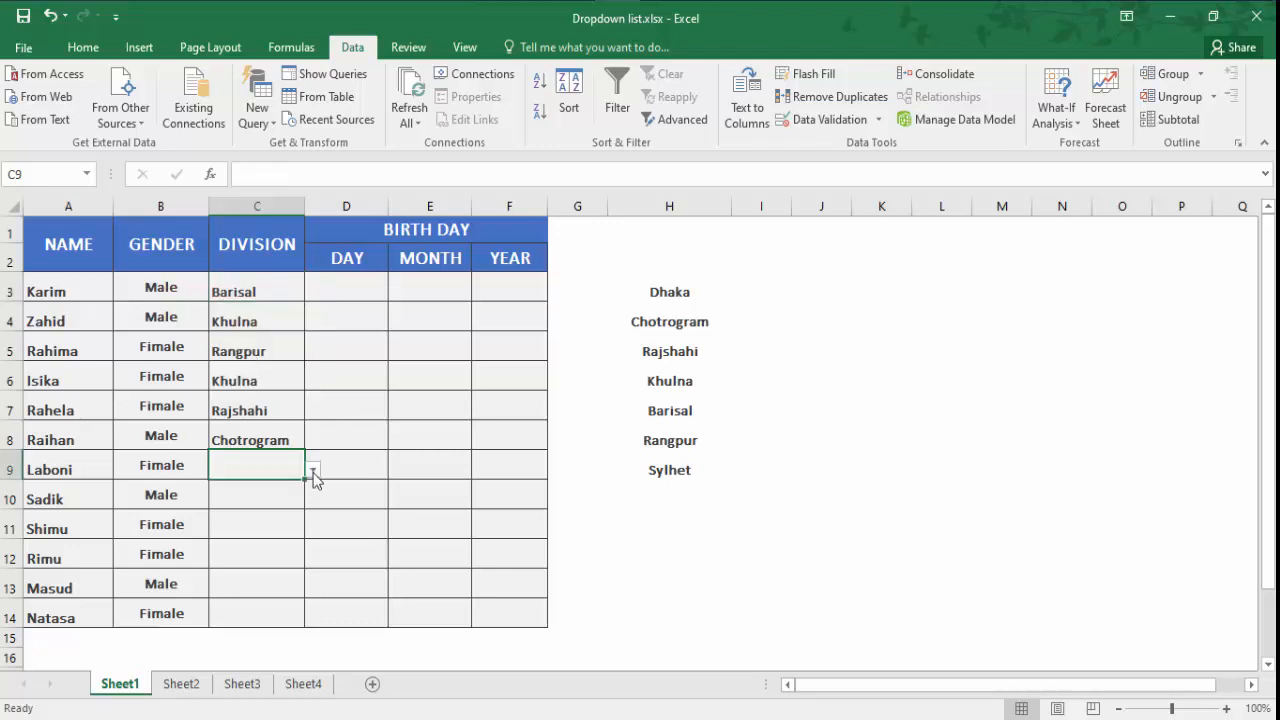
{"action": "left_click", "coordinate": [313, 469]}
{"action": "left_click", "coordinate": [265, 522]}
{"action": "left_click", "coordinate": [251, 500]}
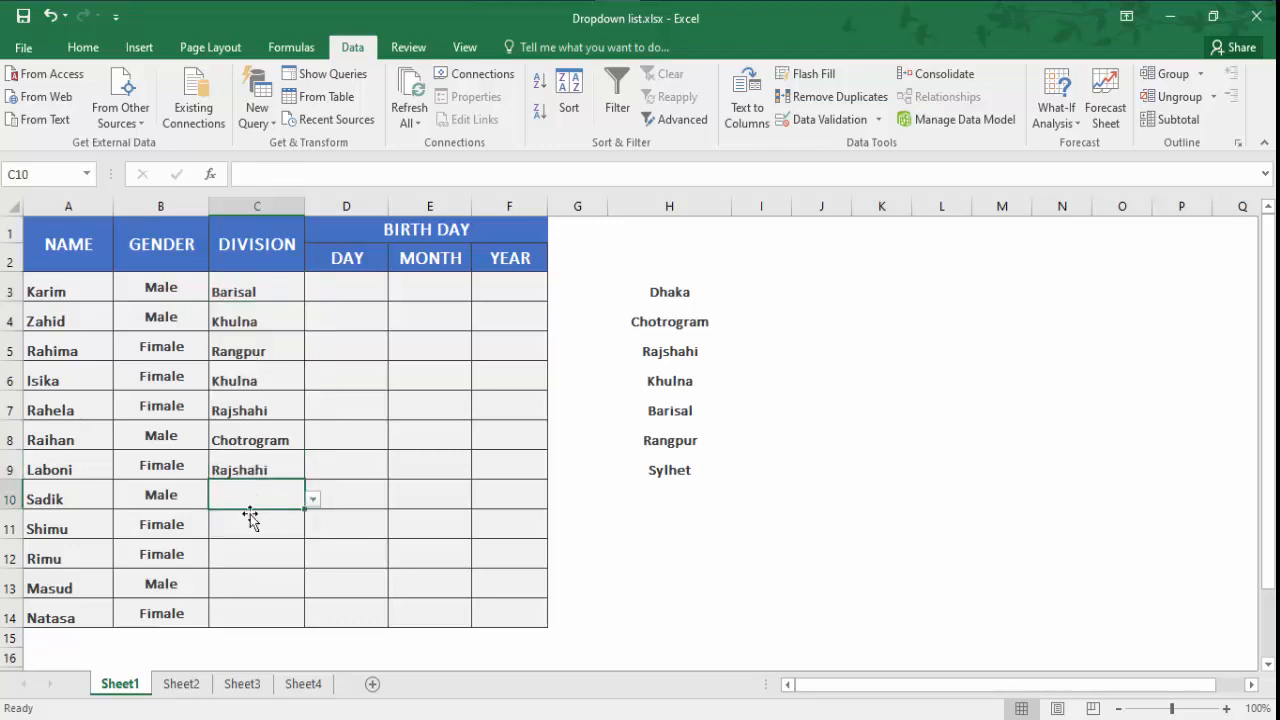
{"action": "left_click", "coordinate": [250, 527]}
{"action": "left_click", "coordinate": [323, 523]}
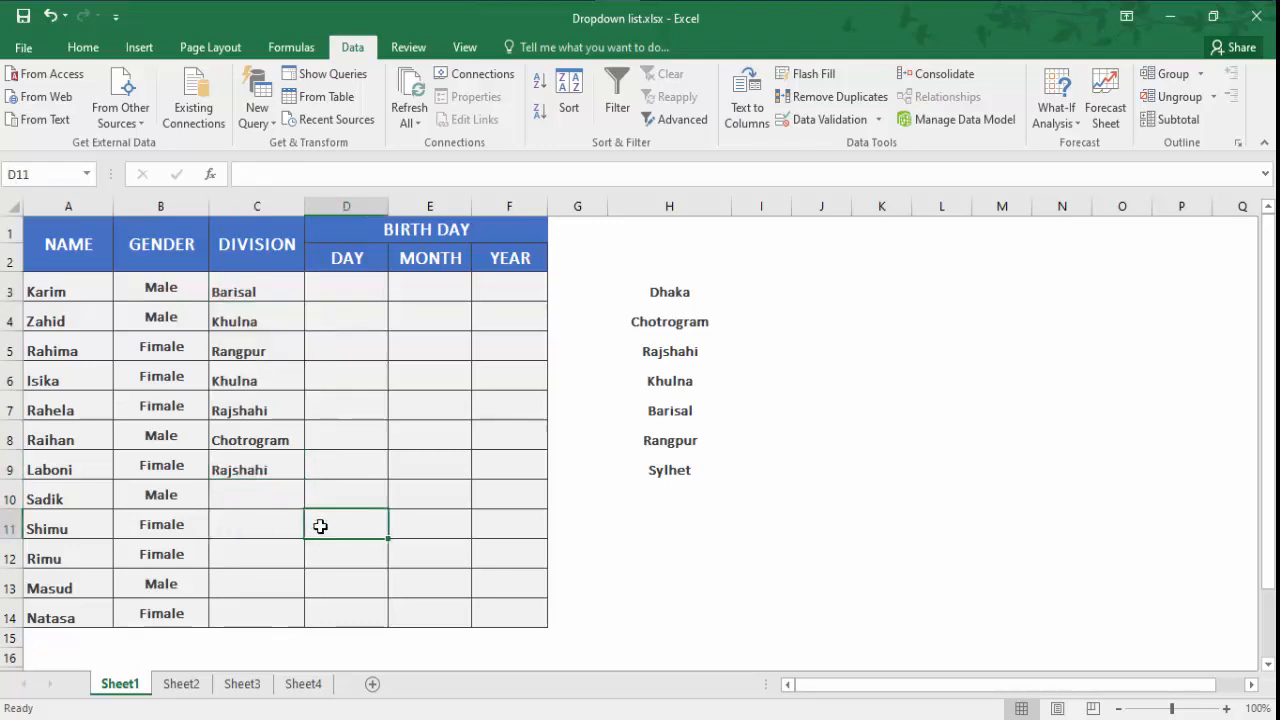
{"action": "left_click", "coordinate": [294, 523]}
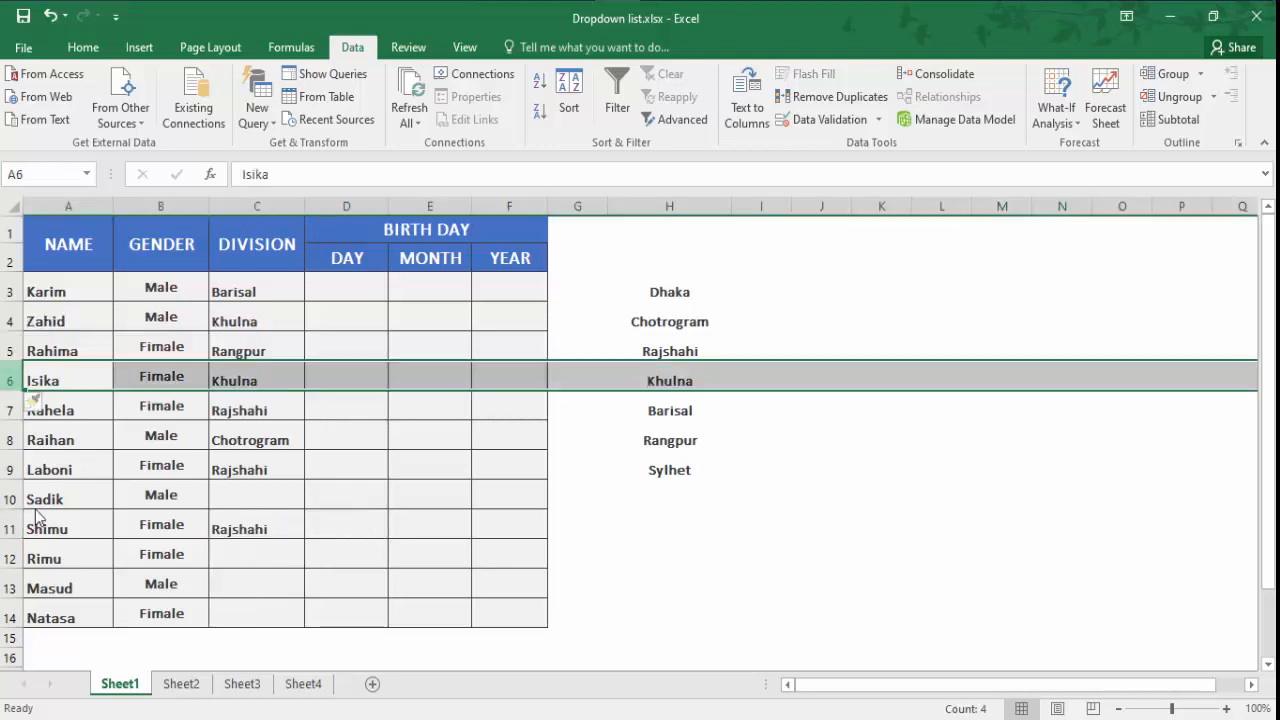
Insert a blank row above row 6 to examine the division drop-down in C6, and undo the insertion
{"action": "key", "text": "ctrl+shift+plus"}
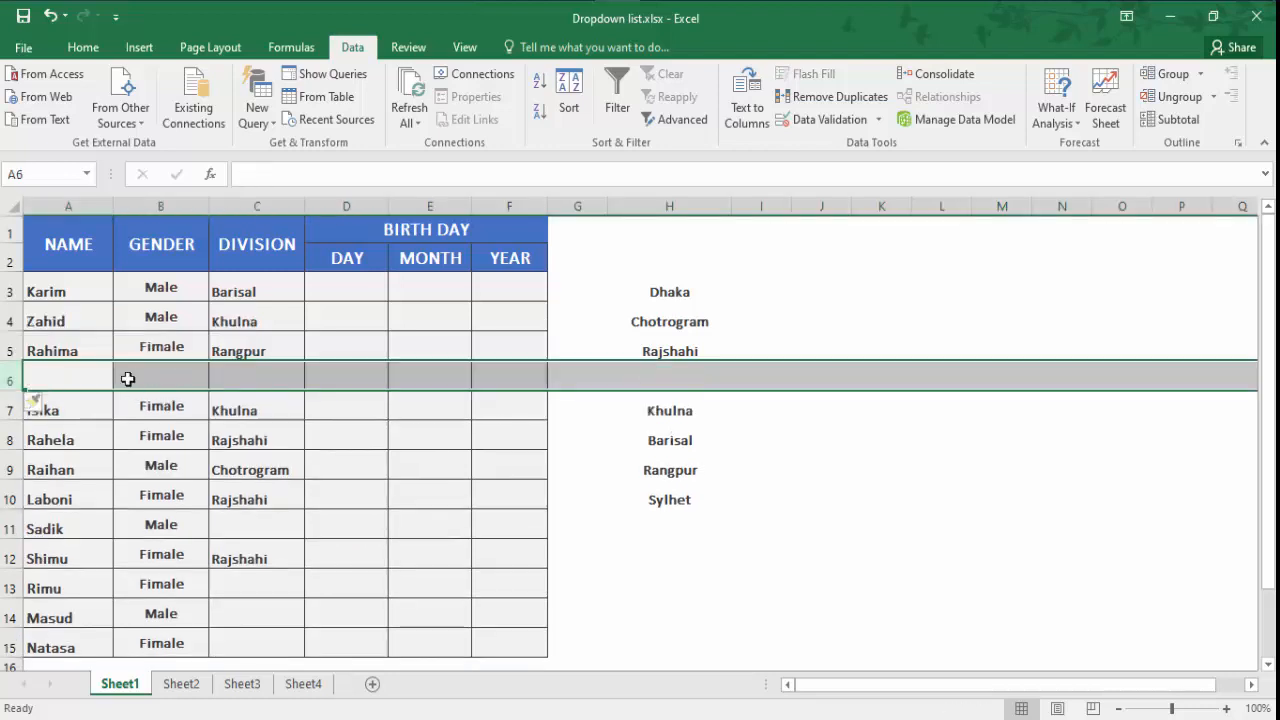
{"action": "left_click", "coordinate": [232, 378]}
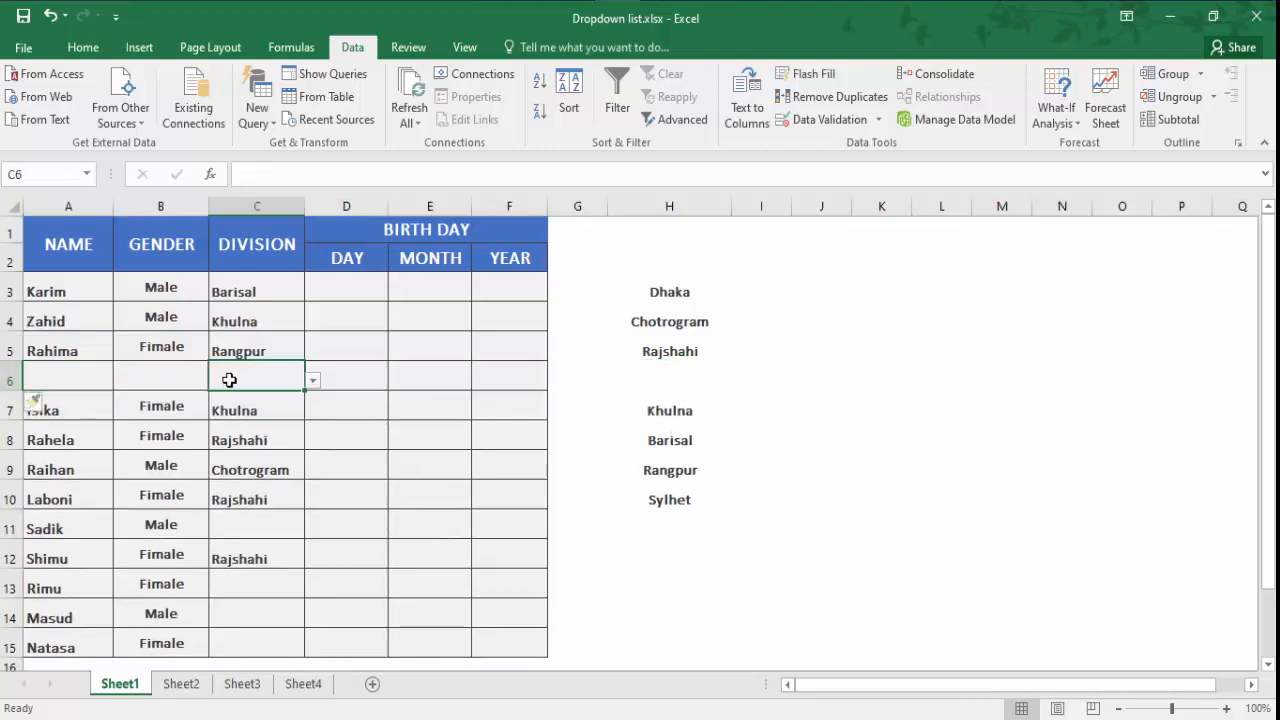
{"action": "left_click", "coordinate": [312, 380]}
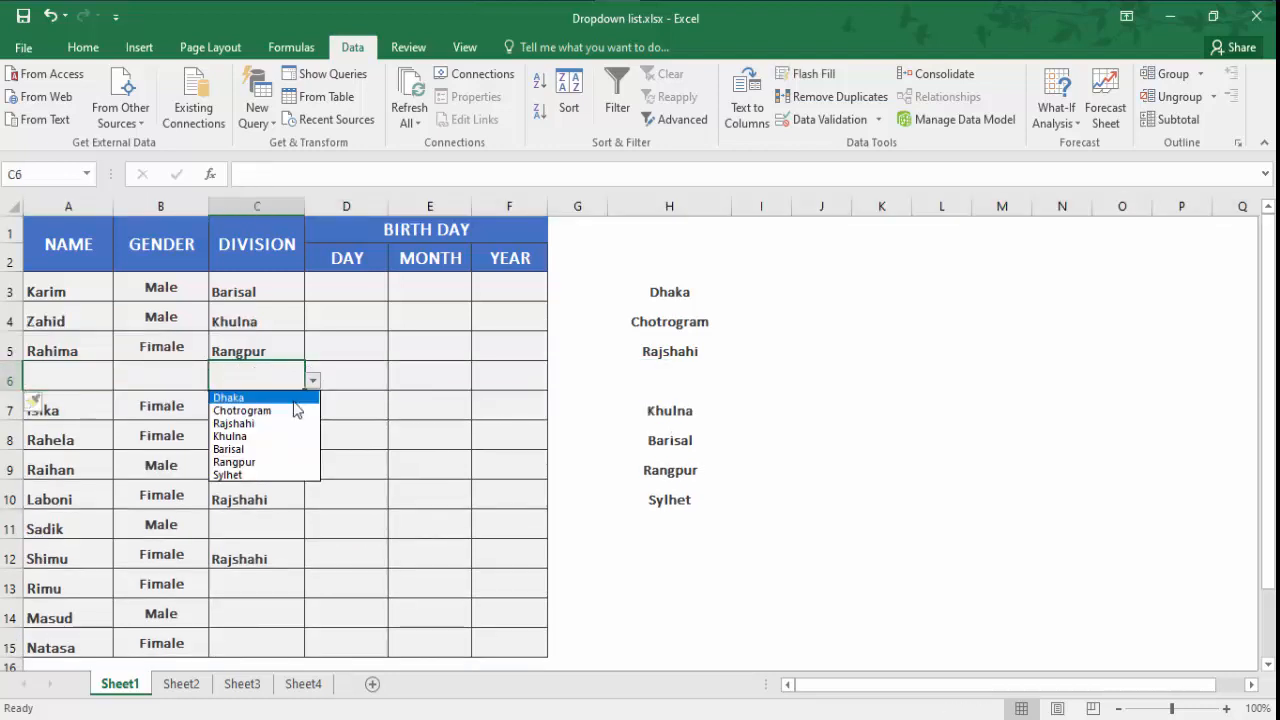
{"action": "left_click", "coordinate": [249, 377]}
{"action": "key", "text": "ctrl+z"}
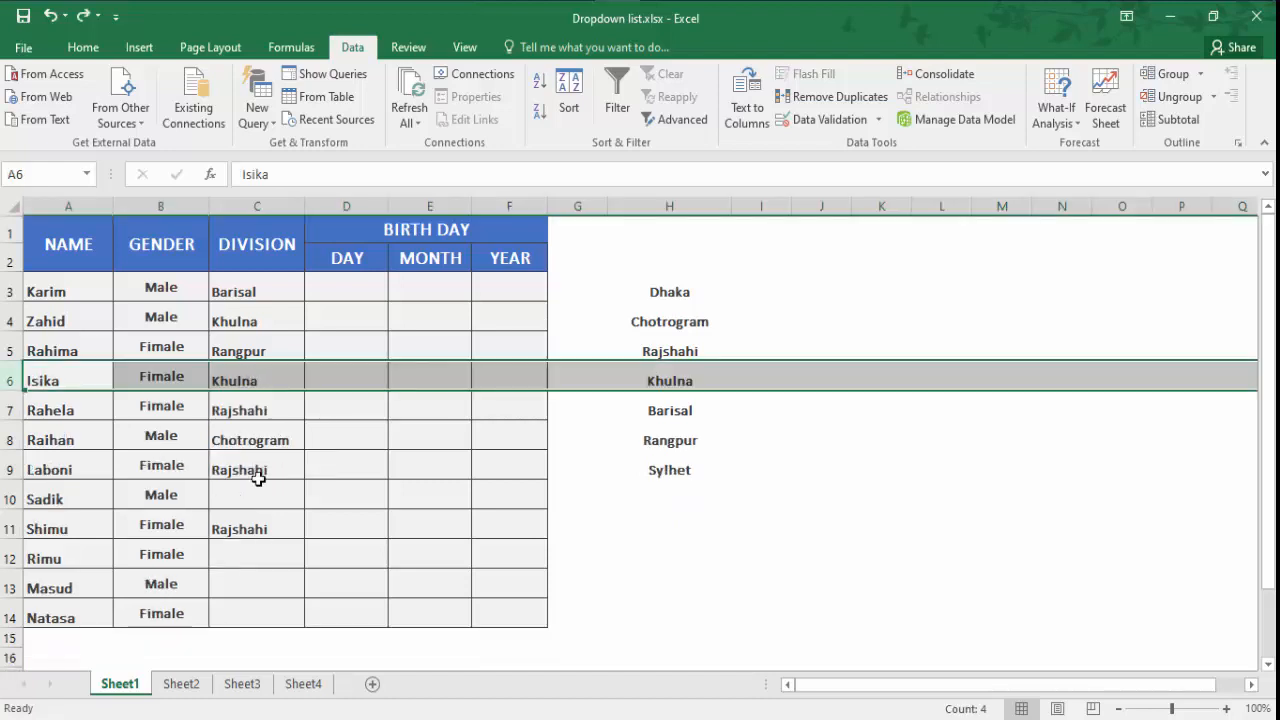
Choose Rajshahi in C10 and Khulna in C12 from the division drop-downs
{"action": "left_click", "coordinate": [258, 499]}
{"action": "left_click", "coordinate": [313, 499]}
{"action": "left_click", "coordinate": [245, 540]}
{"action": "left_click", "coordinate": [255, 565]}
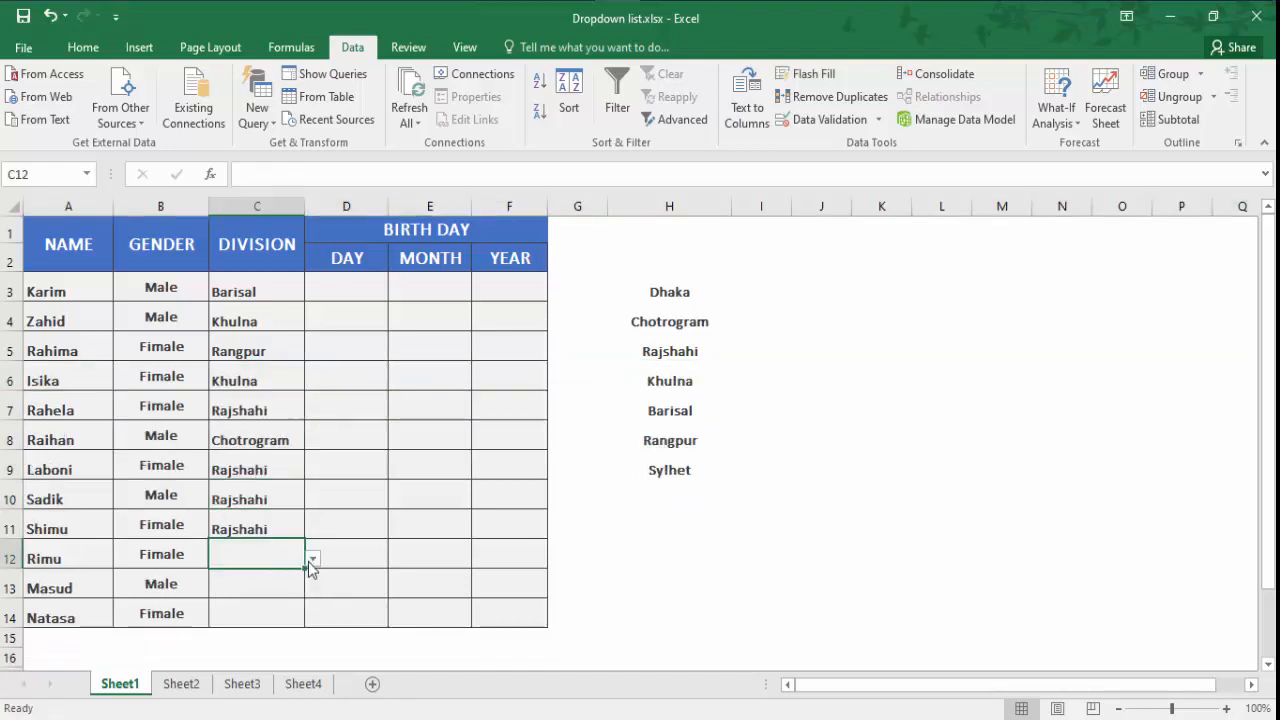
{"action": "left_click", "coordinate": [313, 562]}
{"action": "left_click", "coordinate": [240, 613]}
Choose Barisal from the division drop-downs in C13 and C14
{"action": "left_click", "coordinate": [247, 581]}
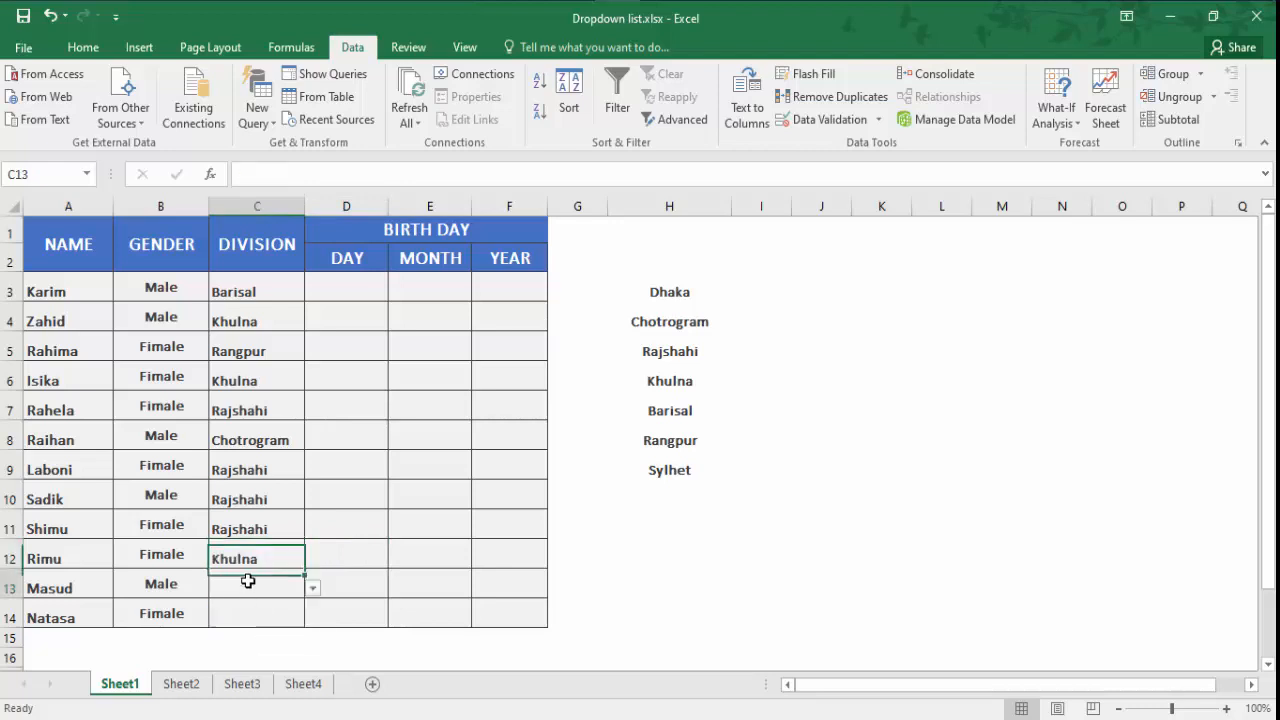
{"action": "left_click", "coordinate": [313, 588]}
{"action": "left_click", "coordinate": [240, 656]}
{"action": "left_click", "coordinate": [240, 611]}
{"action": "left_click", "coordinate": [313, 617]}
{"action": "left_click", "coordinate": [228, 686]}
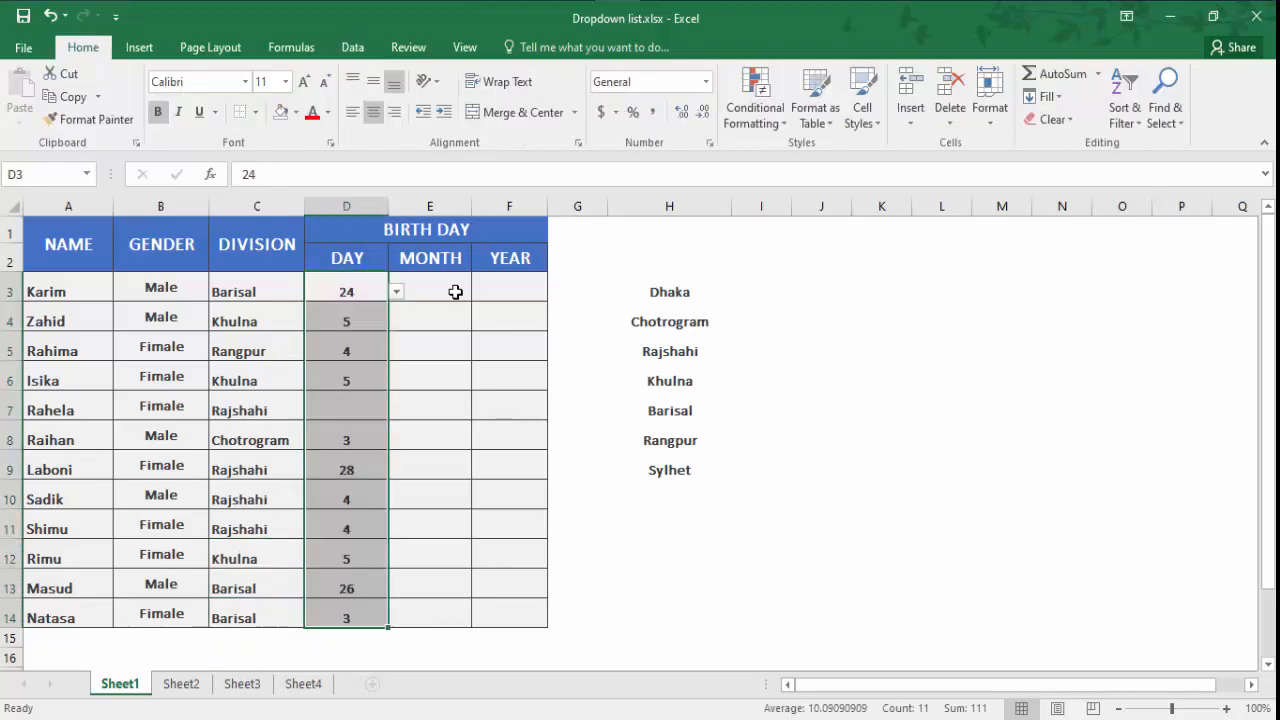
{"action": "left_click", "coordinate": [458, 291]}
{"action": "left_click", "coordinate": [515, 289]}
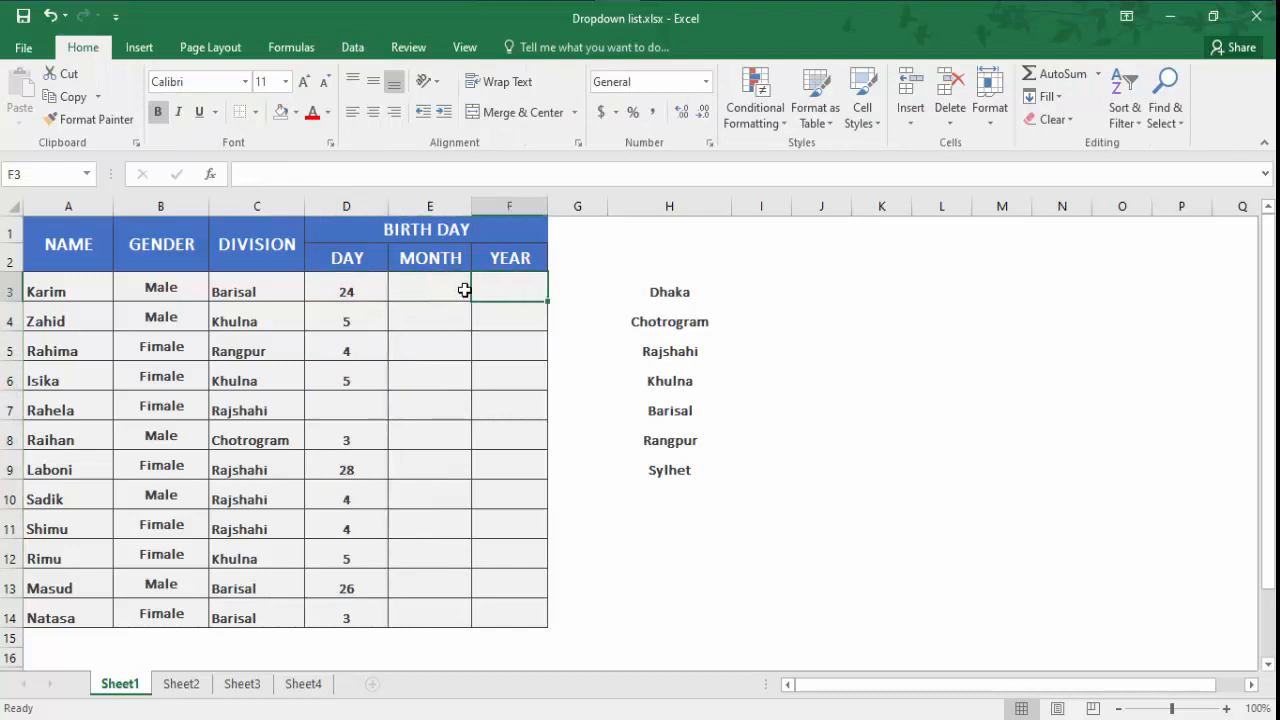